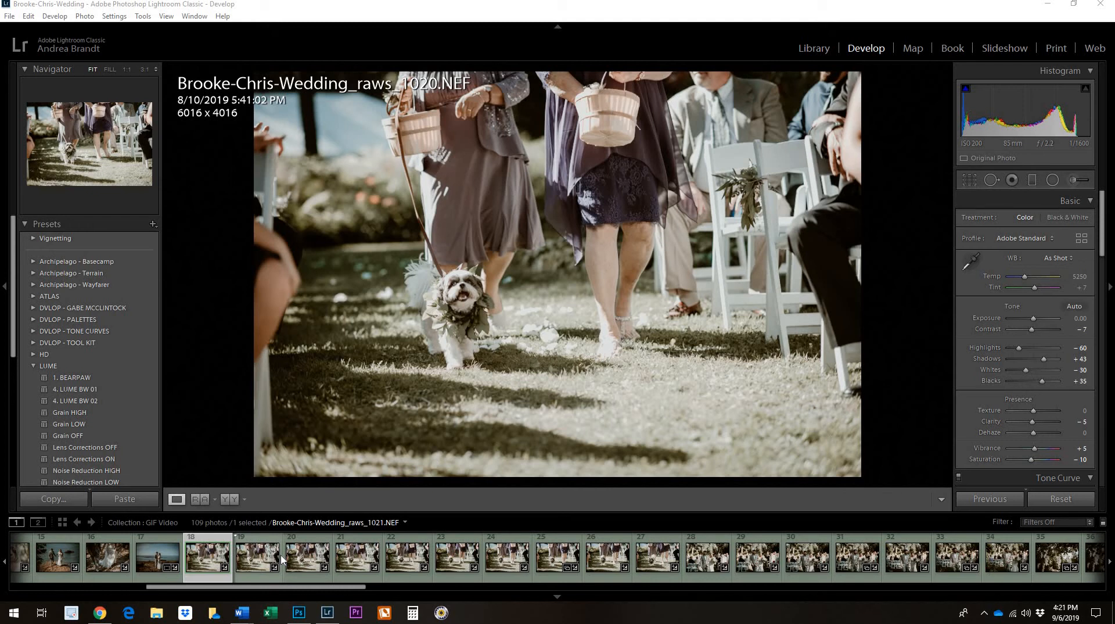
Browse the consecutive photos 1021 to 1024 of the dog walking down the aisle.
click(262, 557)
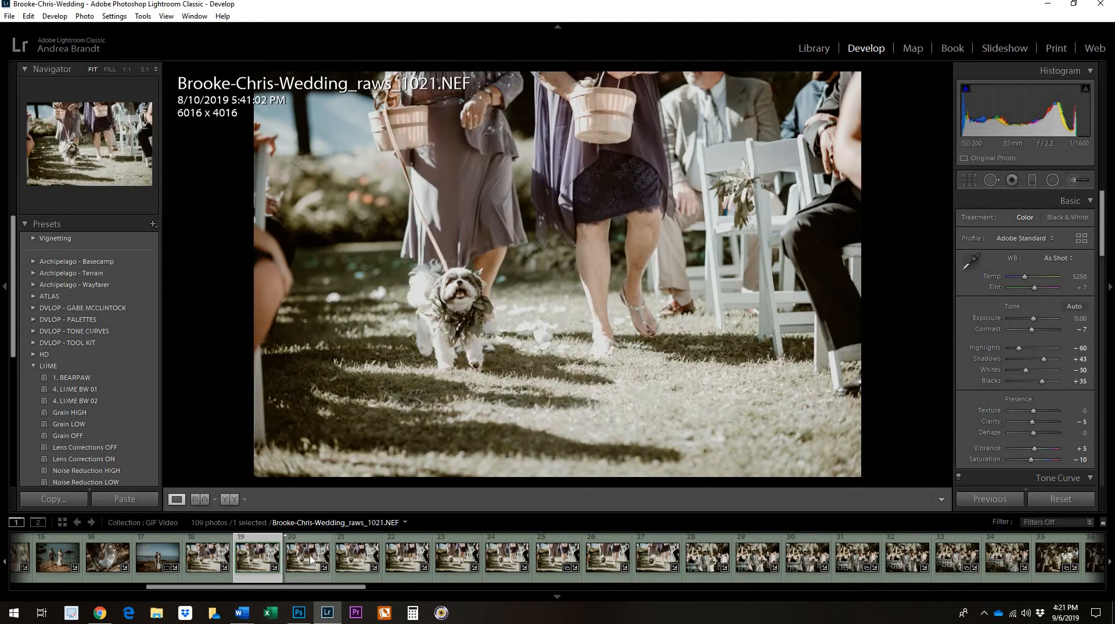
click(311, 558)
click(357, 558)
click(411, 558)
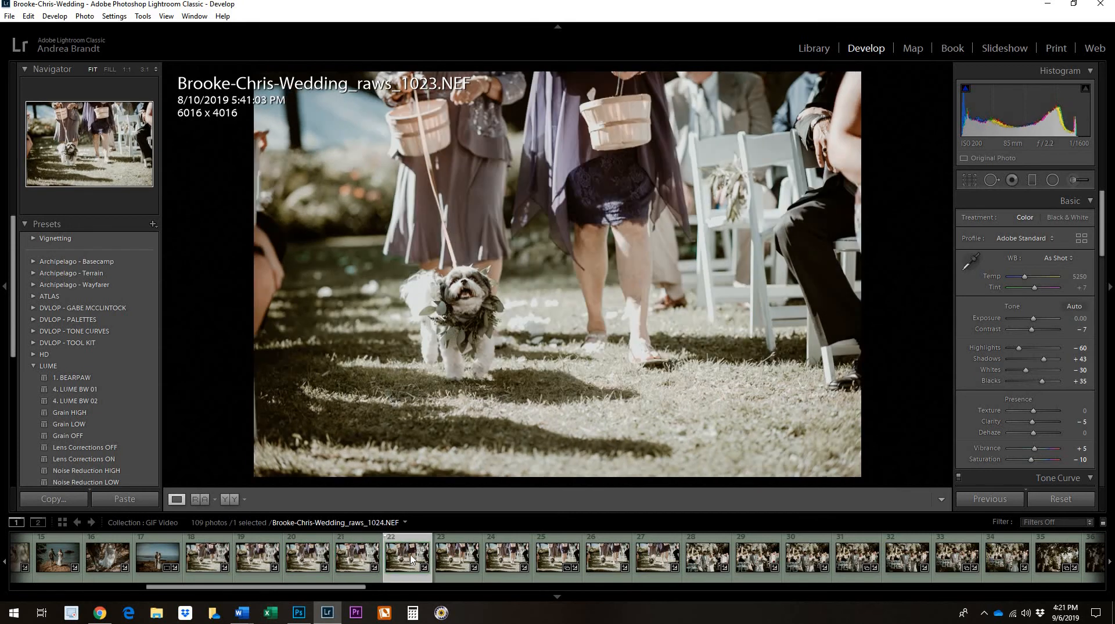
click(354, 560)
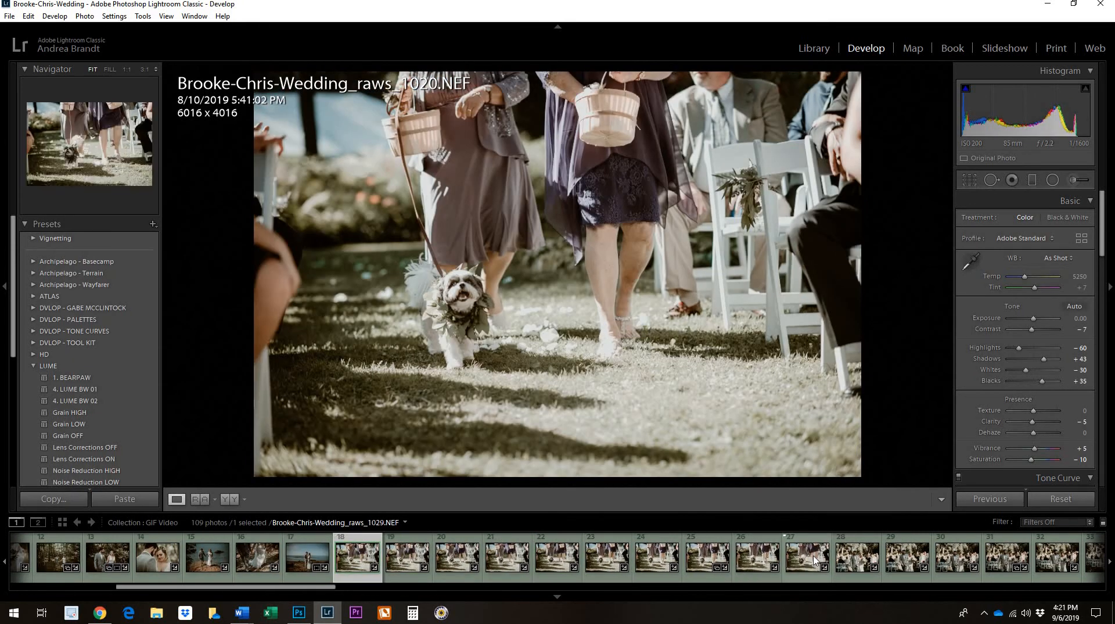
Select the ten consecutive photos 1020 to 1029 and open them as layers in a single Photoshop document.
shift+click(814, 561)
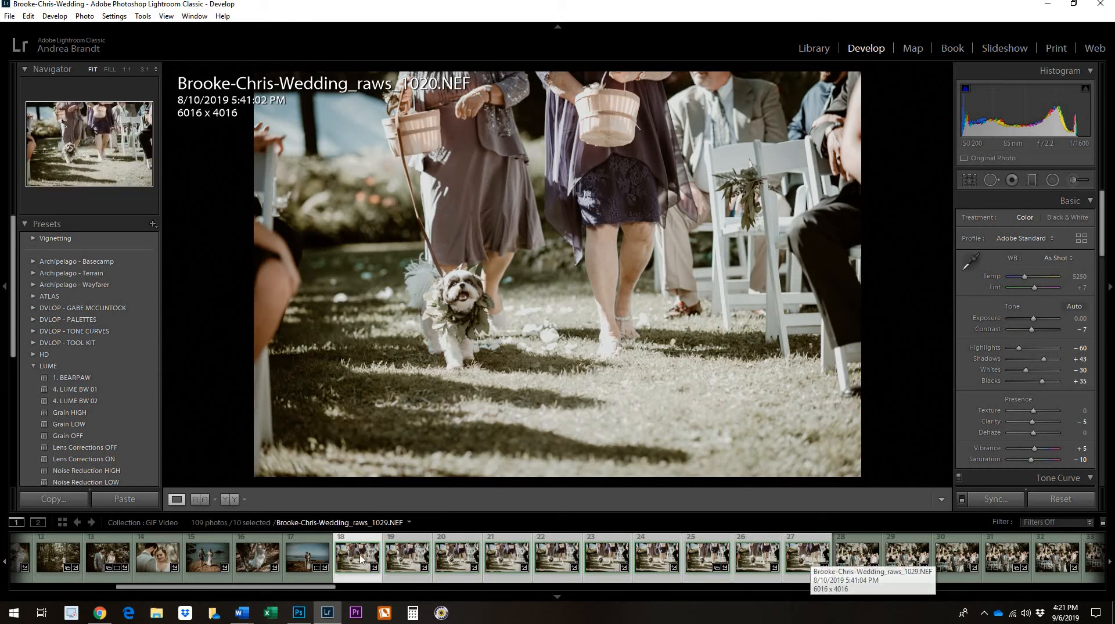
right_click(808, 561)
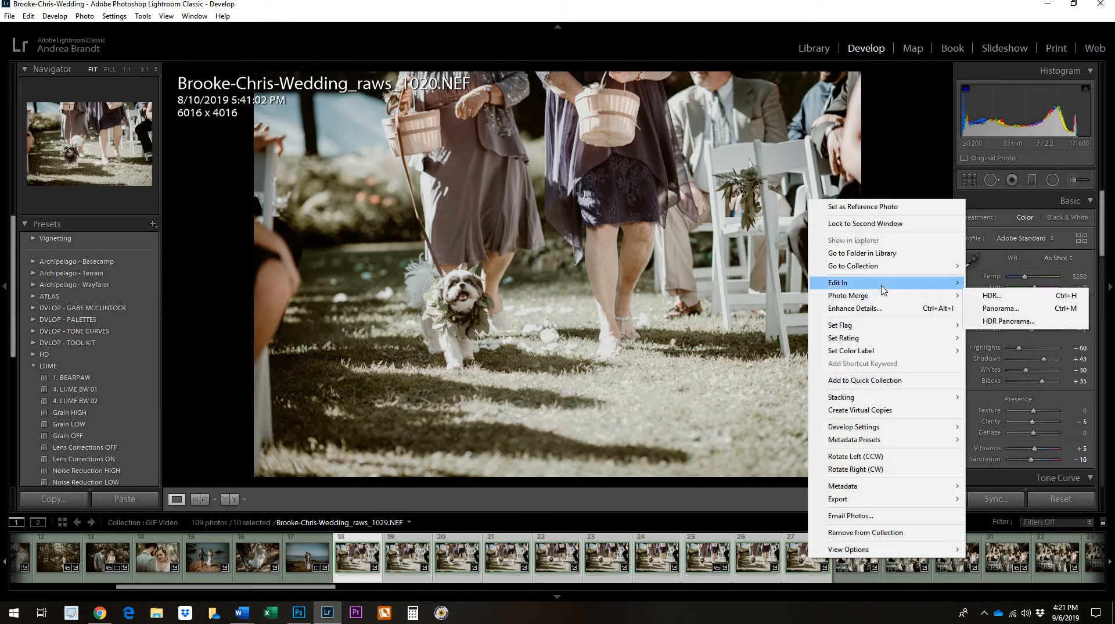
mouse_move(881, 290)
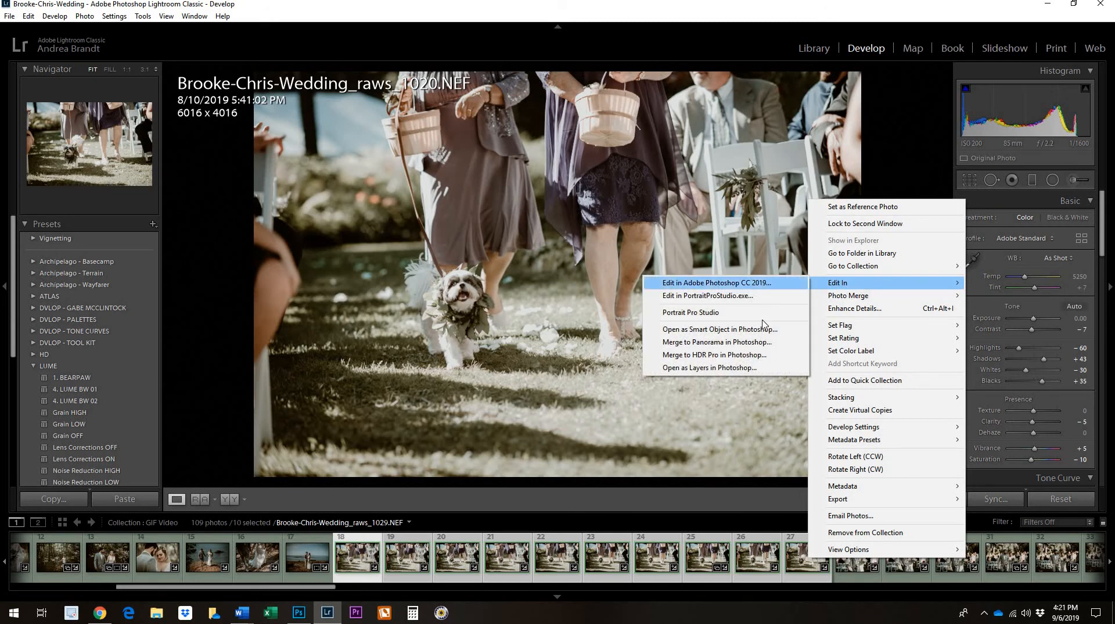
click(758, 368)
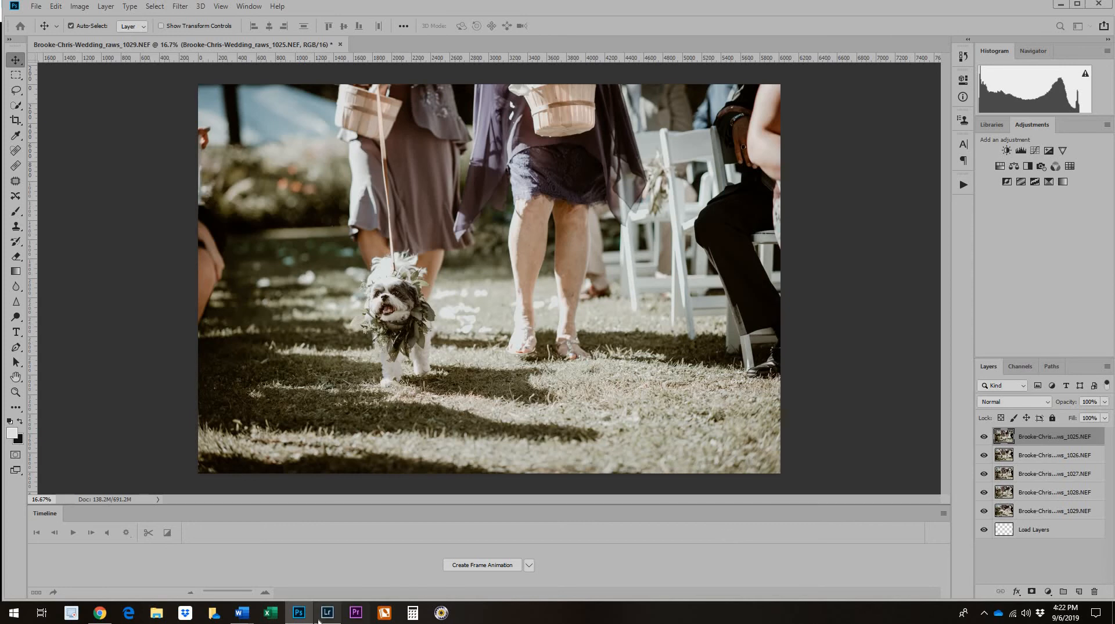
Switch to Lightroom to review the ten selected photos and return to the layered document in Photoshop.
click(336, 614)
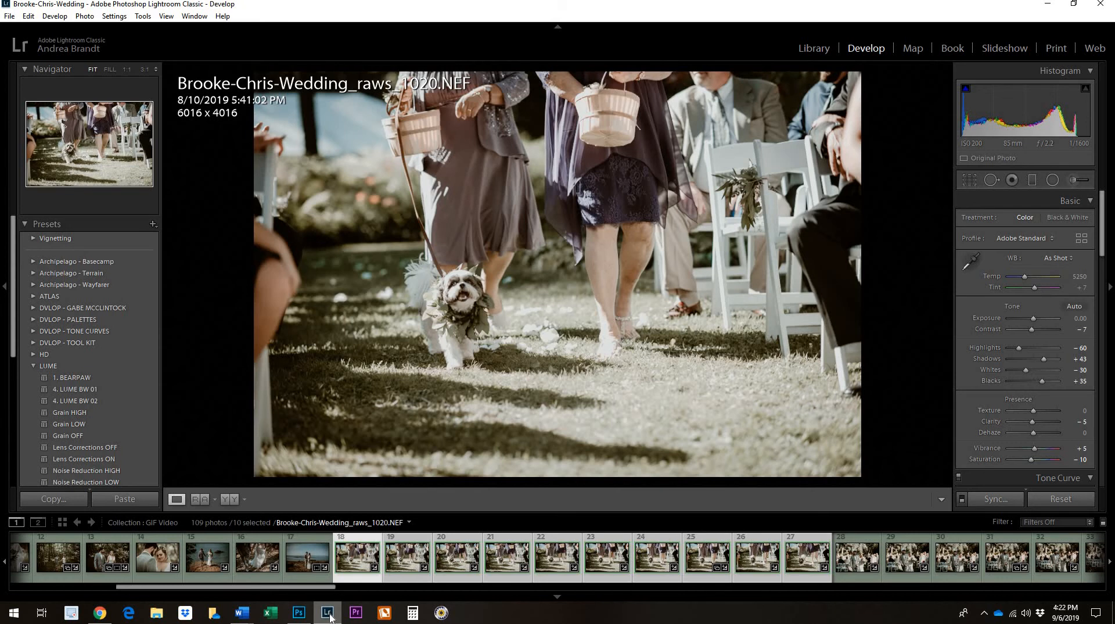
mouse_move(329, 615)
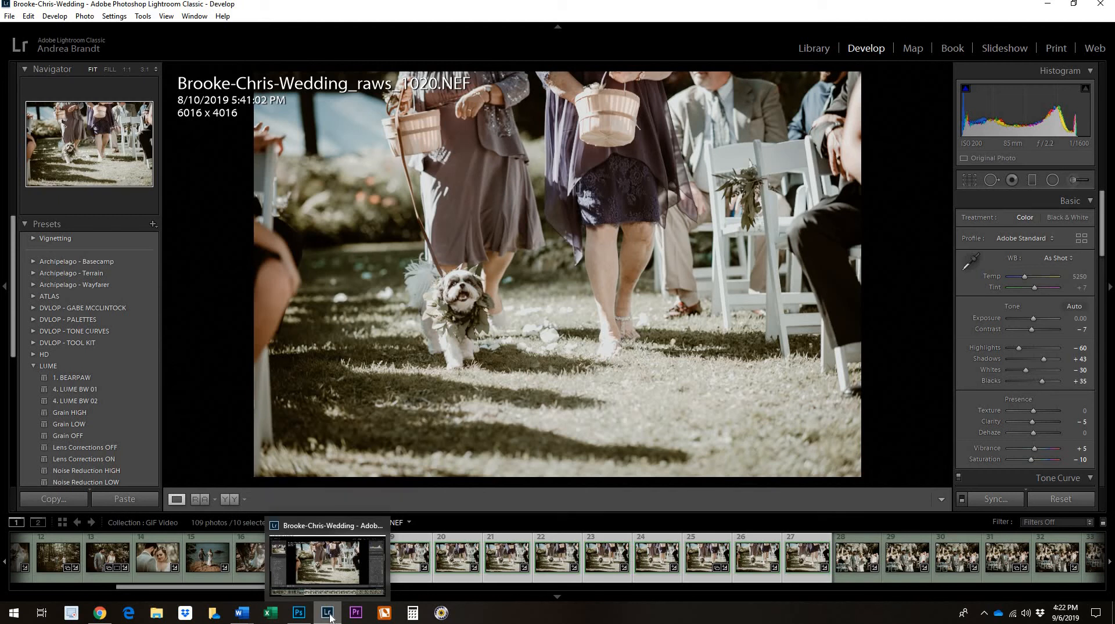
click(299, 617)
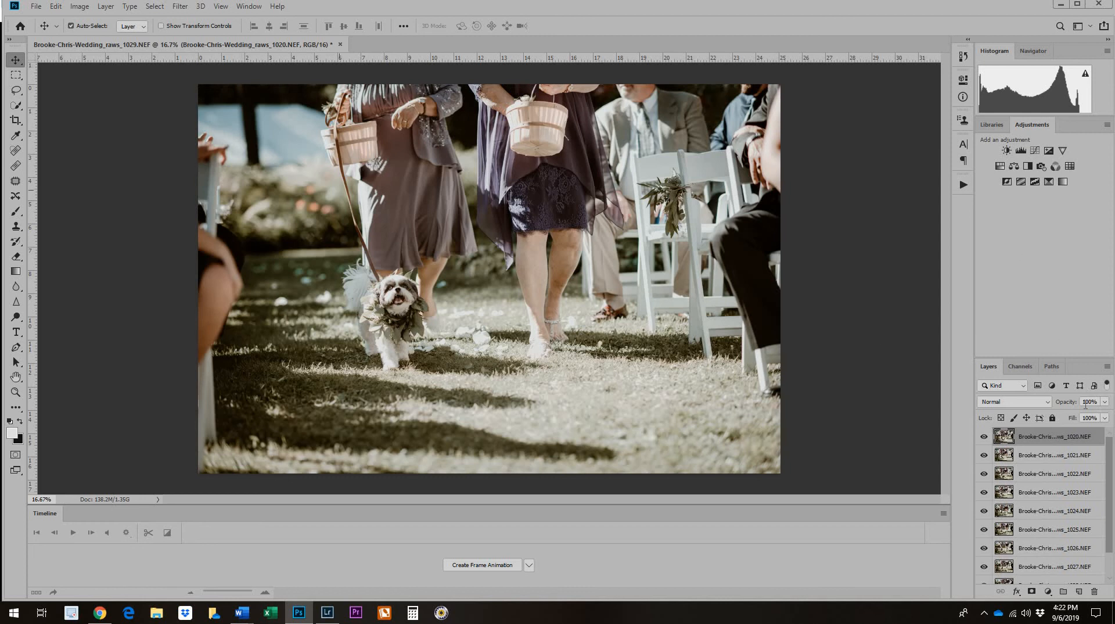
Hide the animation timeline and show it again.
click(239, 9)
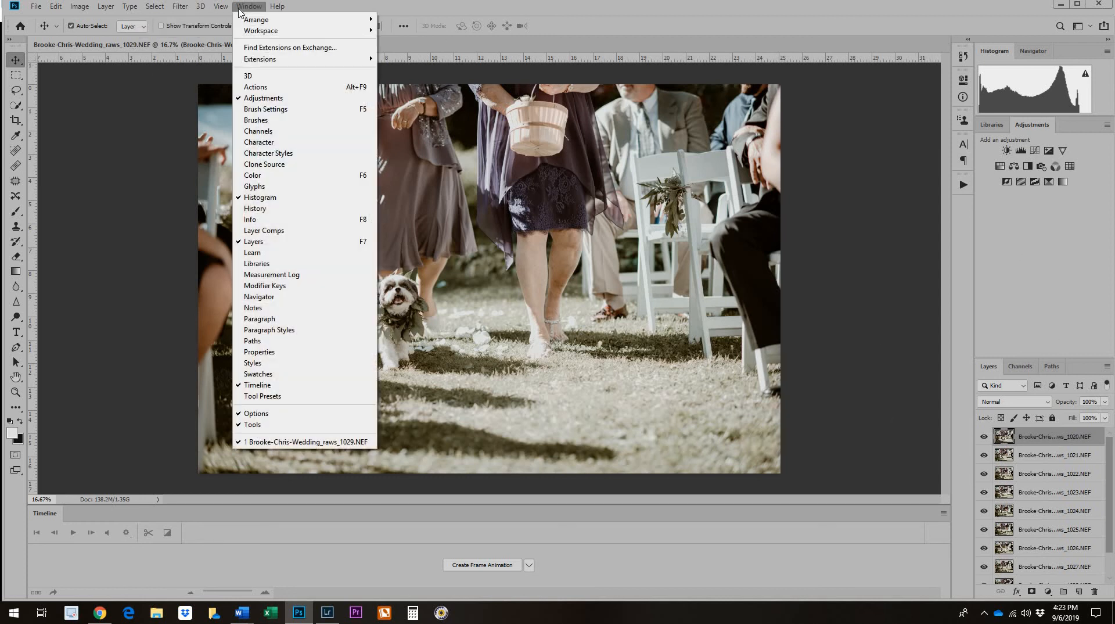
click(294, 385)
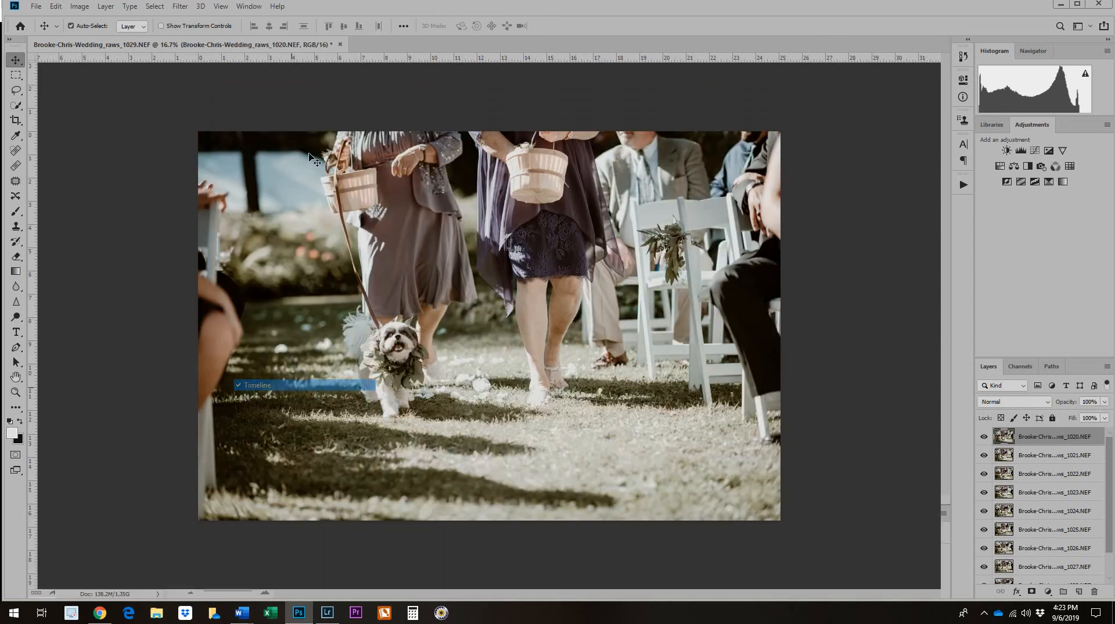
click(249, 7)
click(275, 388)
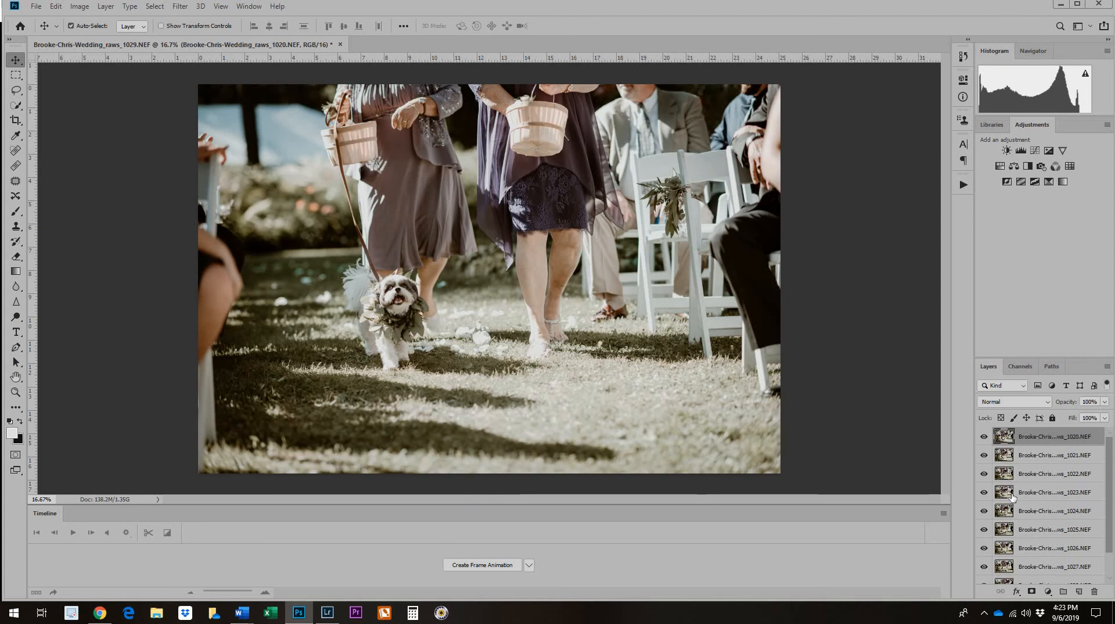
Select all photo layers from 1020 to 1029 and reverse their stacking order.
scroll(1045, 523, down, 2)
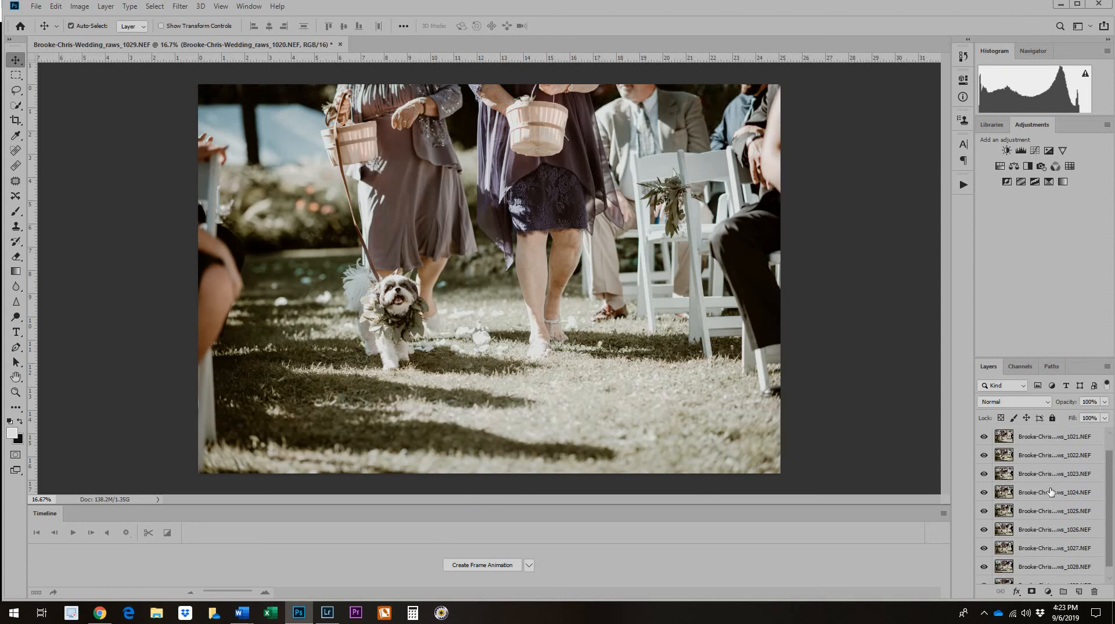
shift+click(1041, 577)
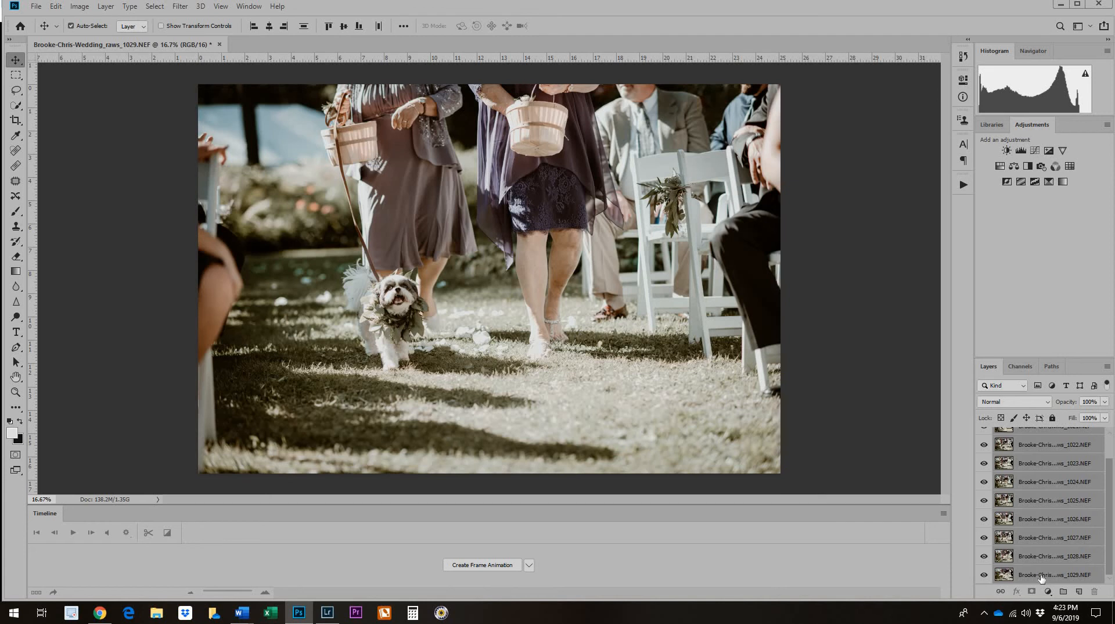
scroll(1052, 469, up, 2)
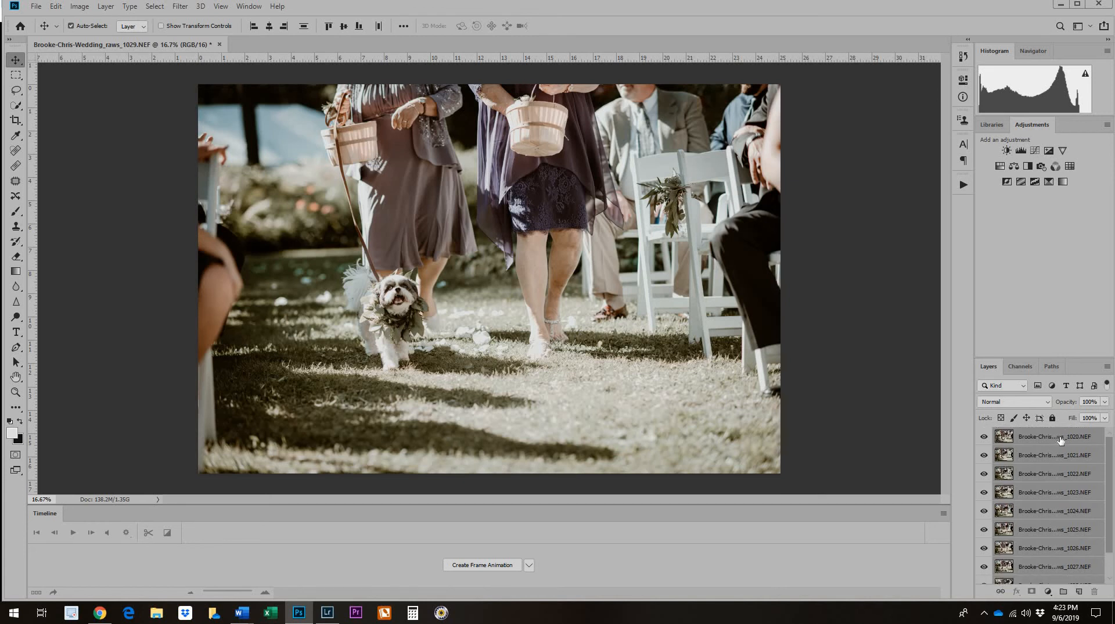
click(1060, 440)
scroll(1068, 533, down, 2)
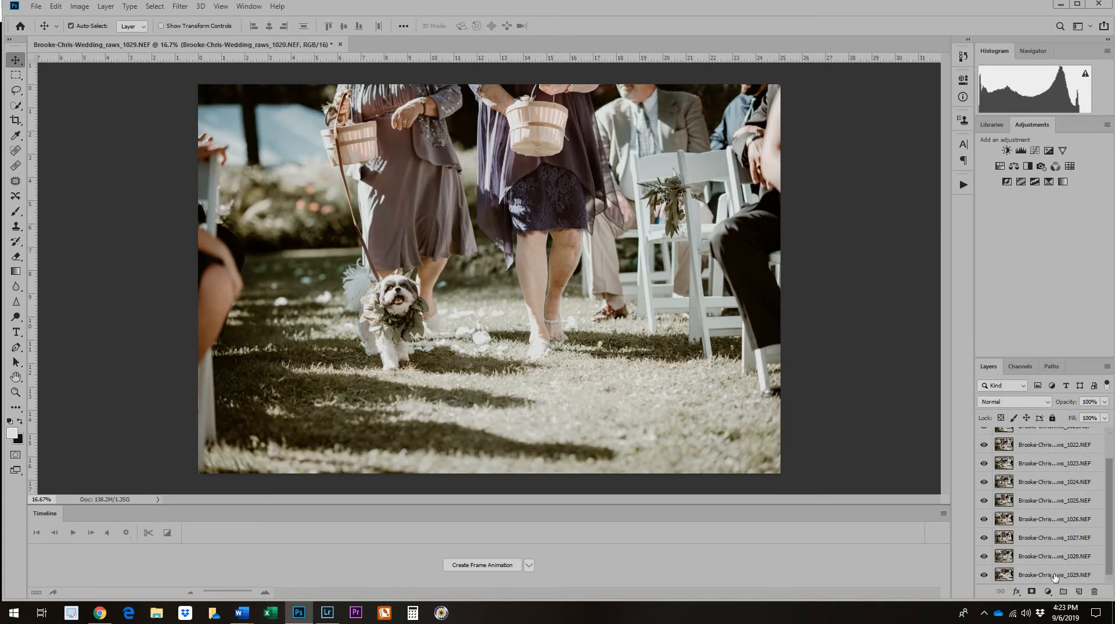
shift+click(1054, 576)
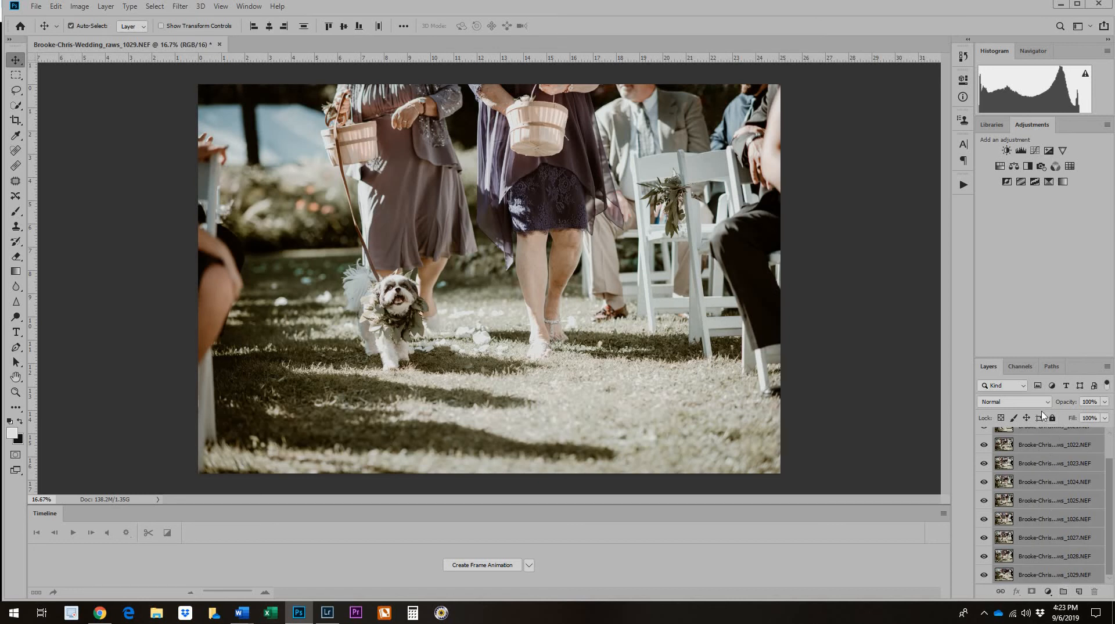
click(105, 6)
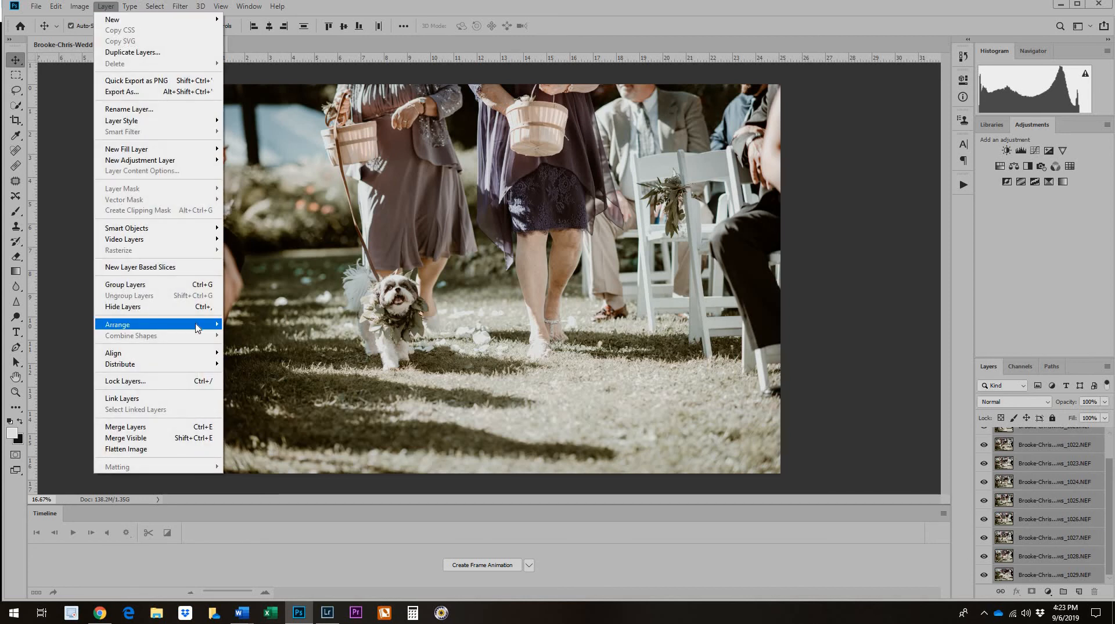
mouse_move(198, 327)
click(251, 370)
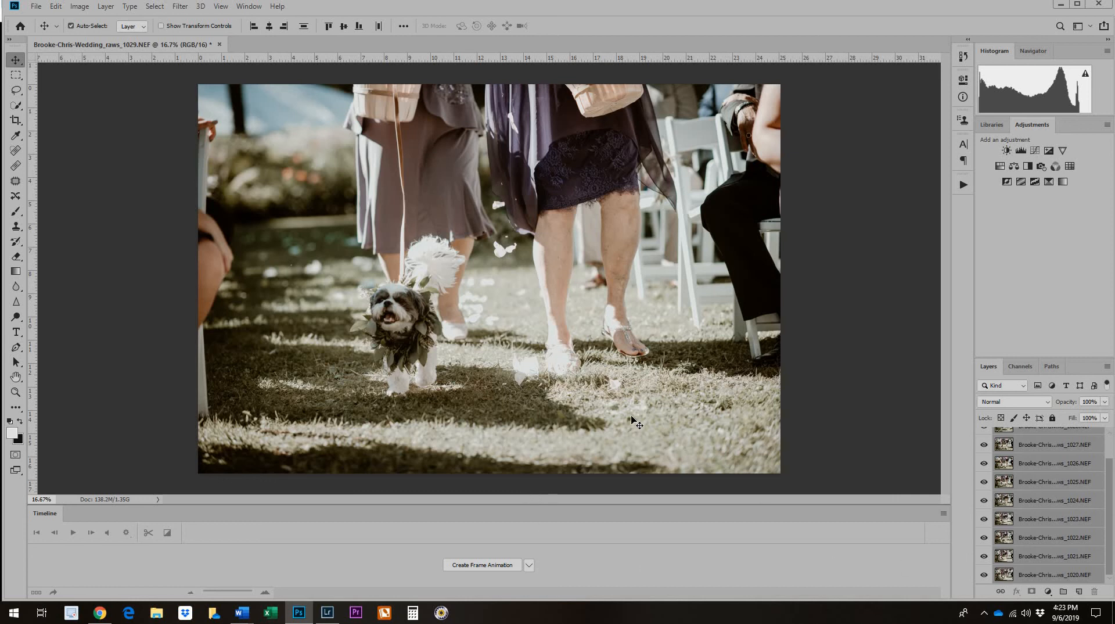
scroll(1062, 493, up, 2)
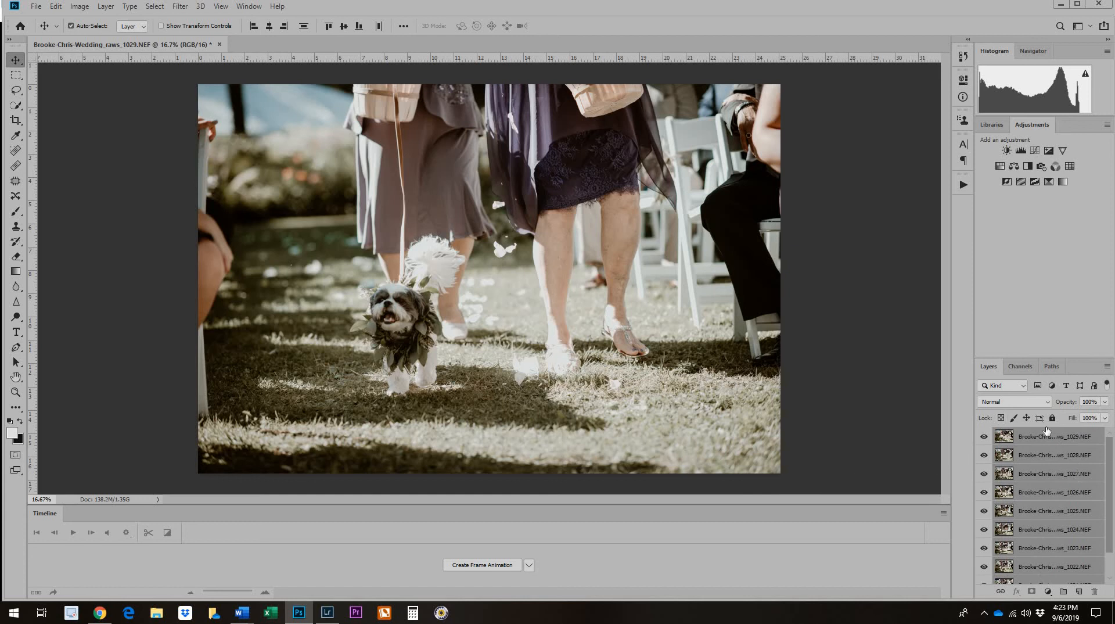
Create a frame animation and make its frames from the photo layers.
click(482, 565)
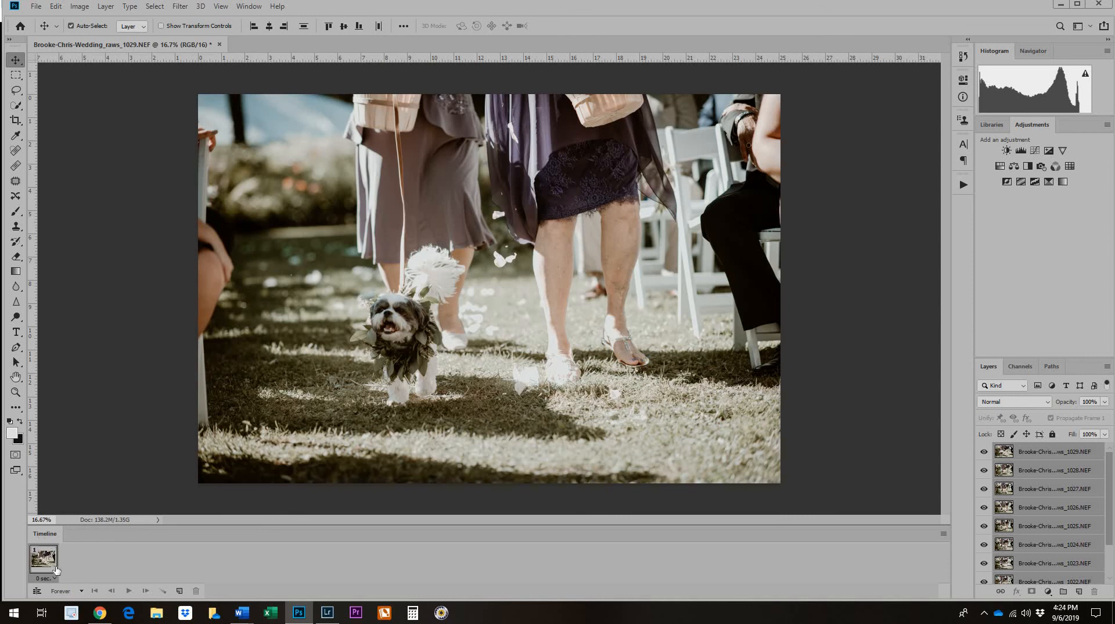
click(943, 533)
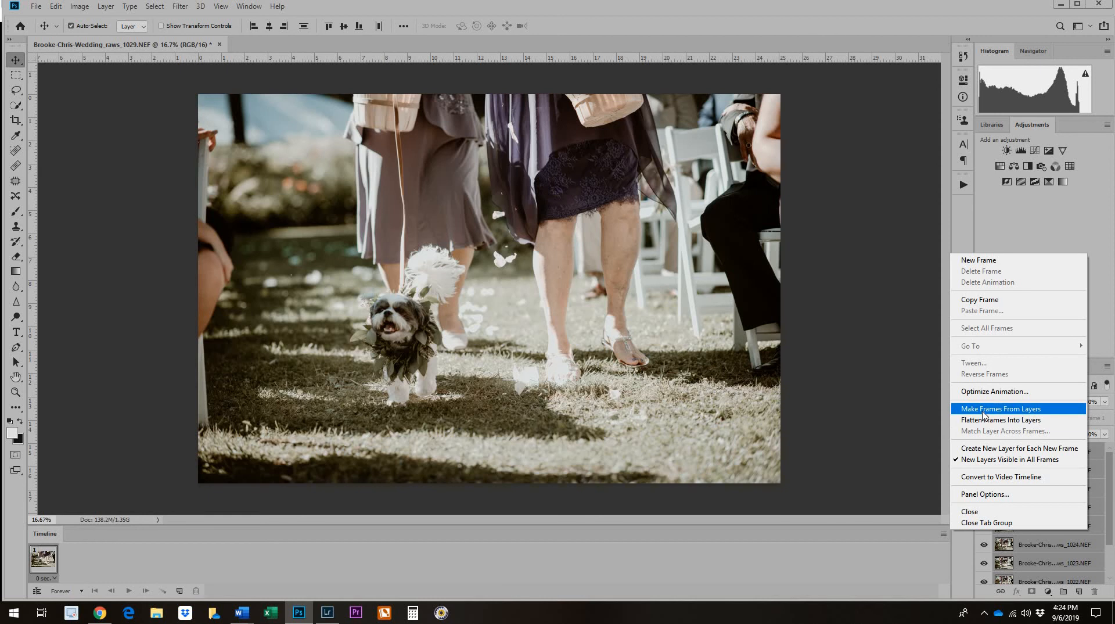
click(983, 411)
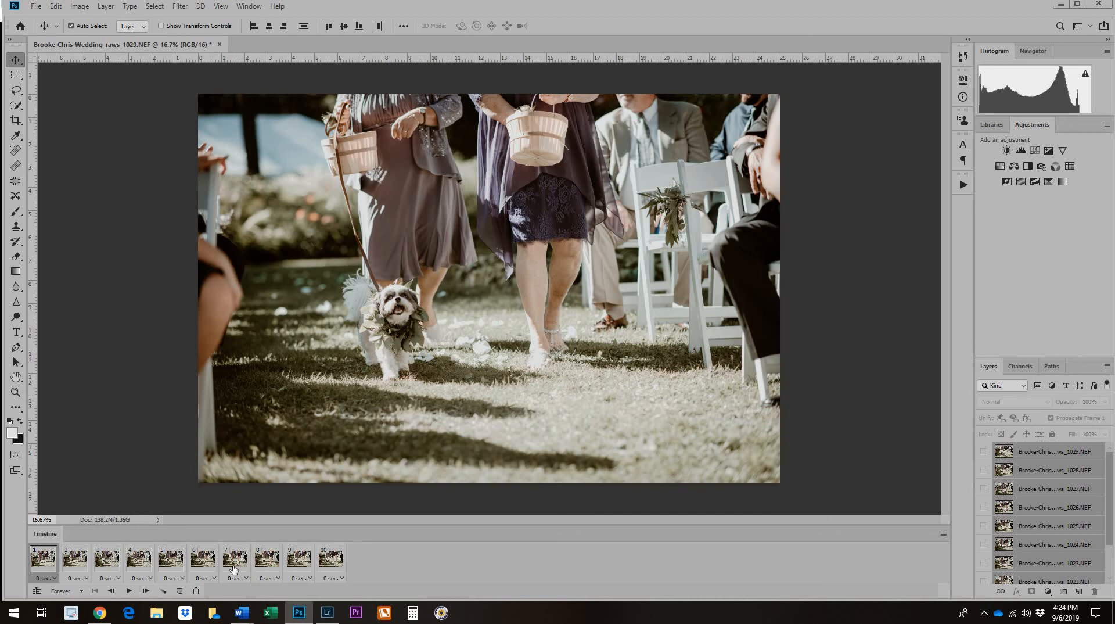
Select all ten animation frames and set their delay to 0.2 seconds.
shift+click(333, 567)
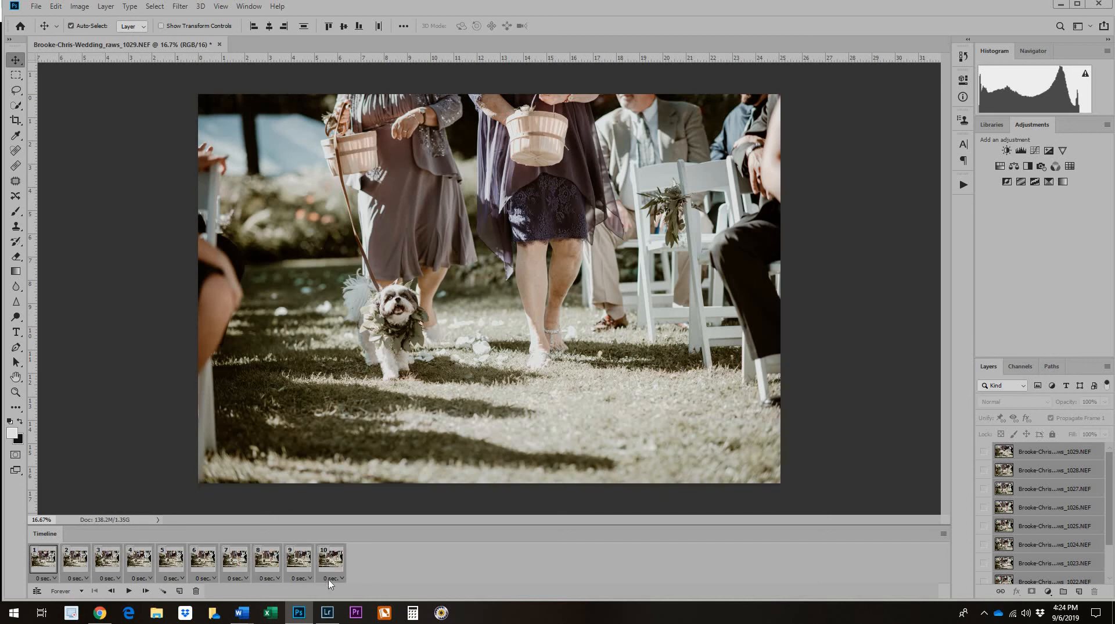
click(329, 580)
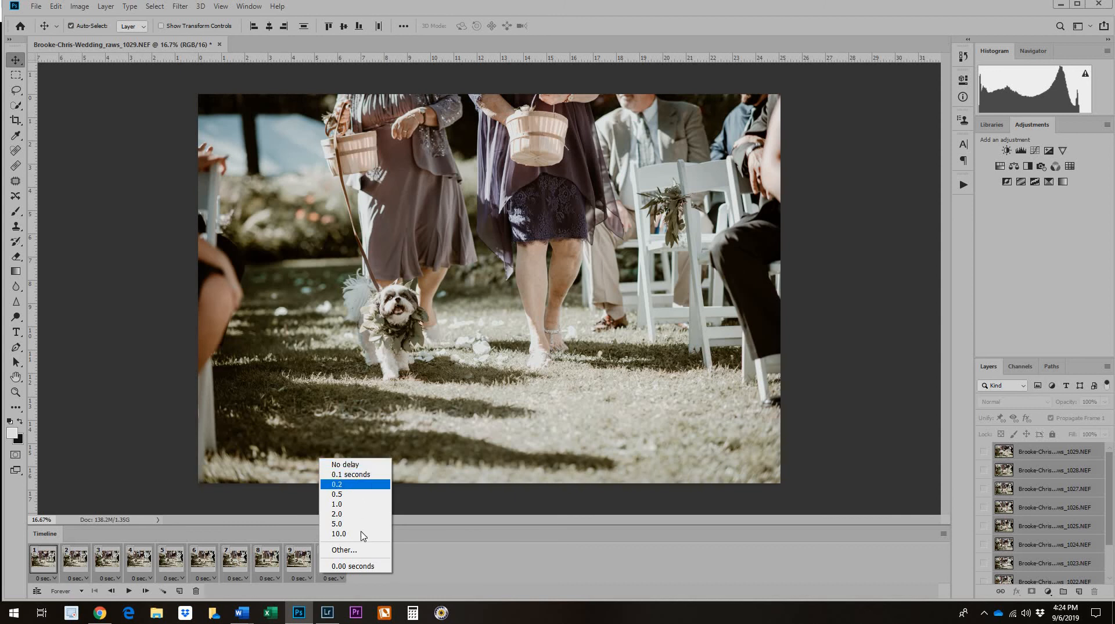
click(367, 486)
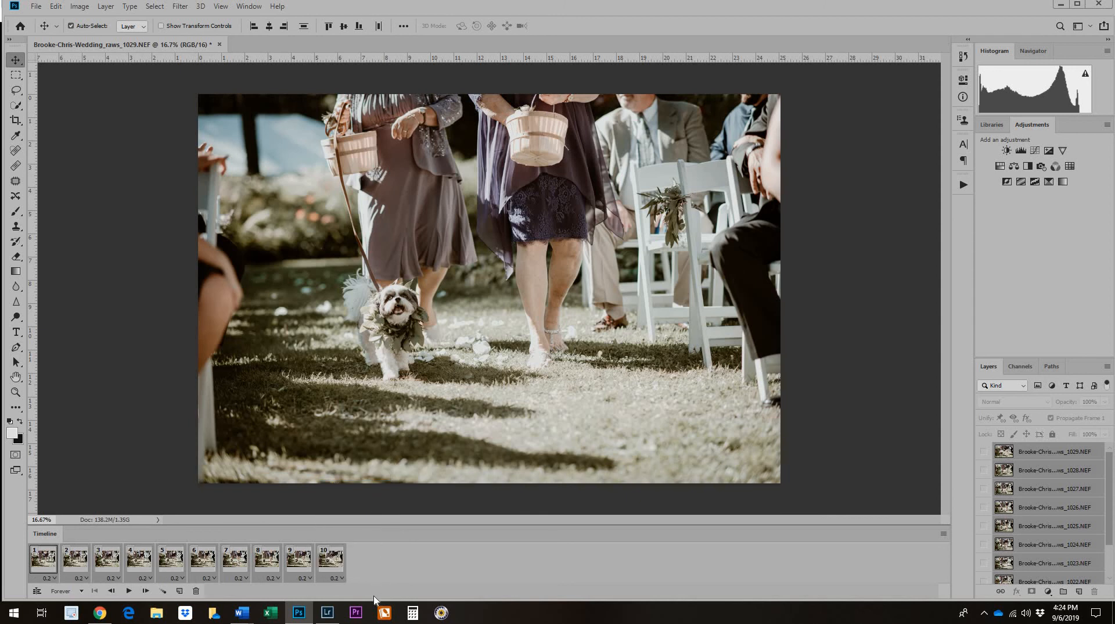
click(340, 580)
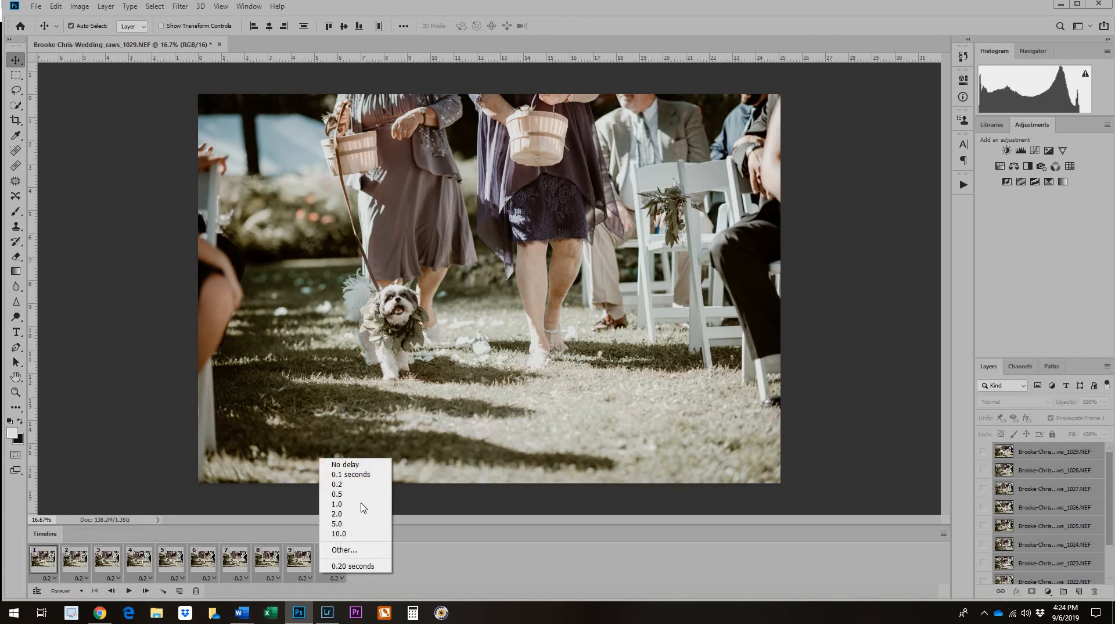
click(425, 553)
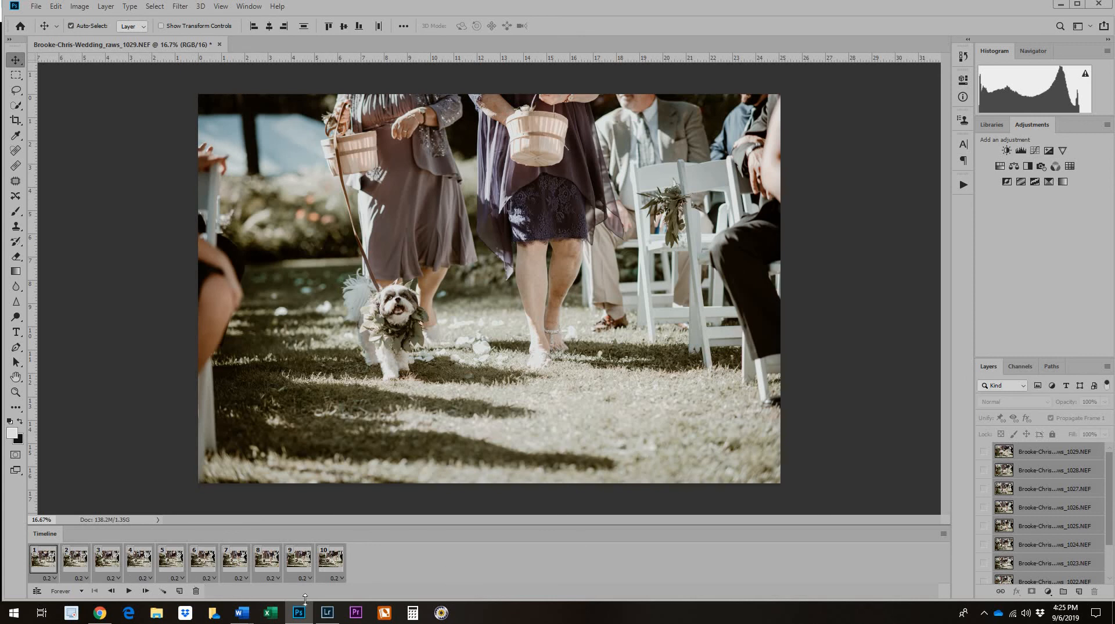
Set the animation's looping to Forever, and play it back as a preview before stopping it.
click(81, 591)
click(72, 562)
click(82, 591)
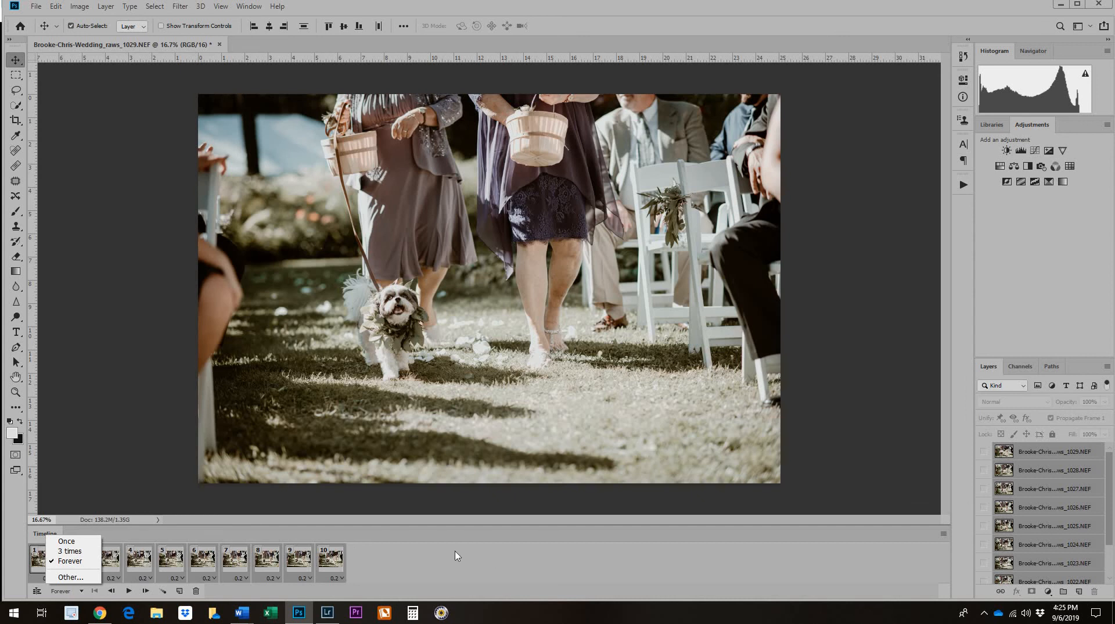
click(76, 561)
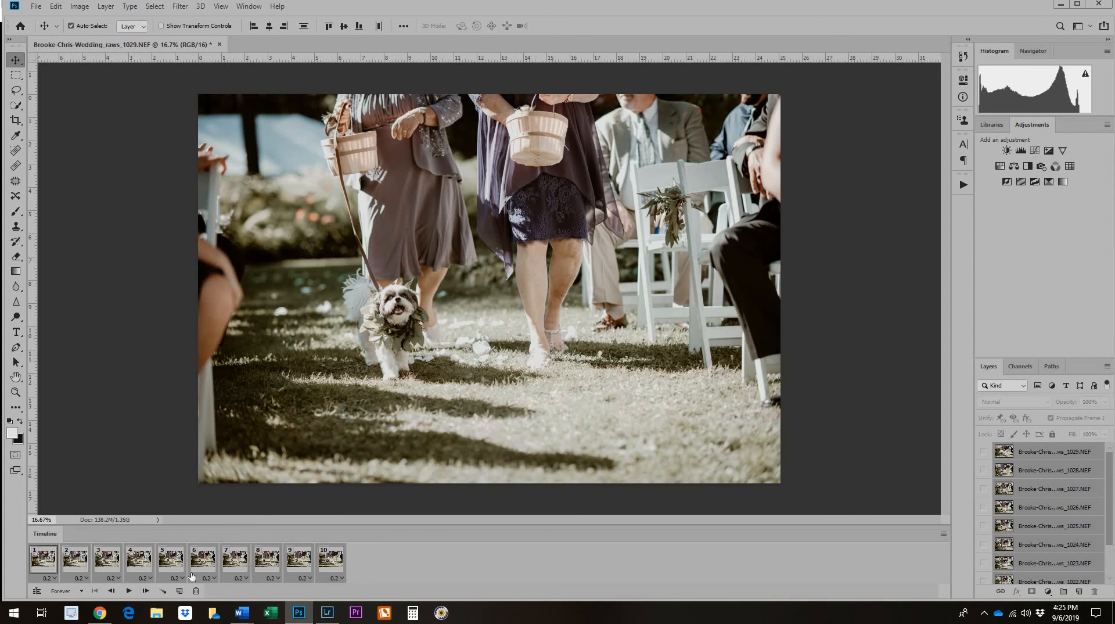
click(128, 591)
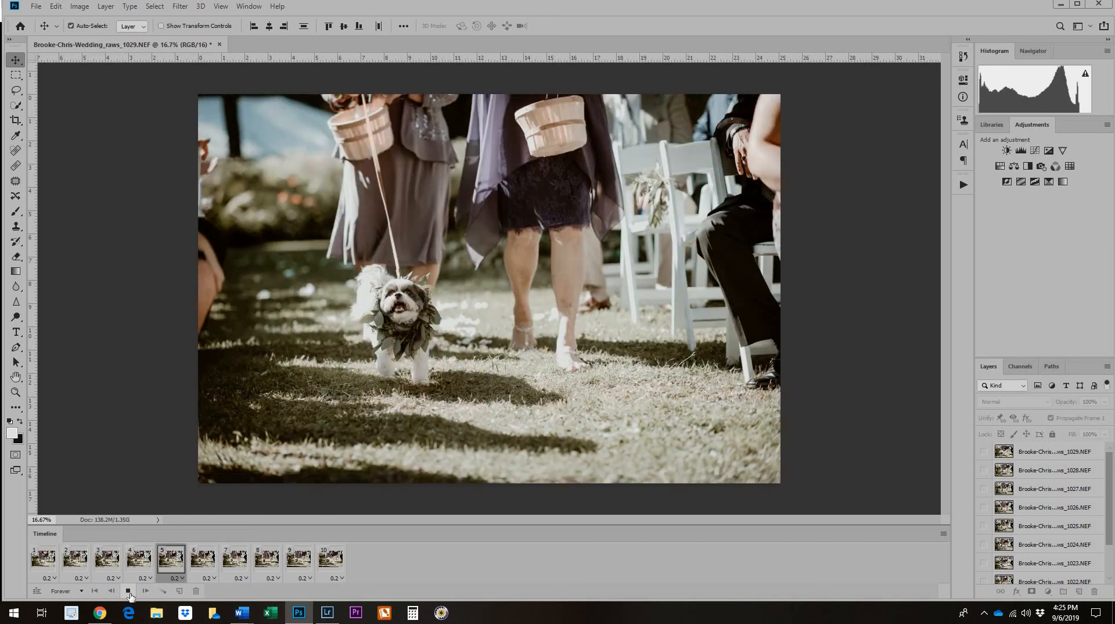
click(129, 591)
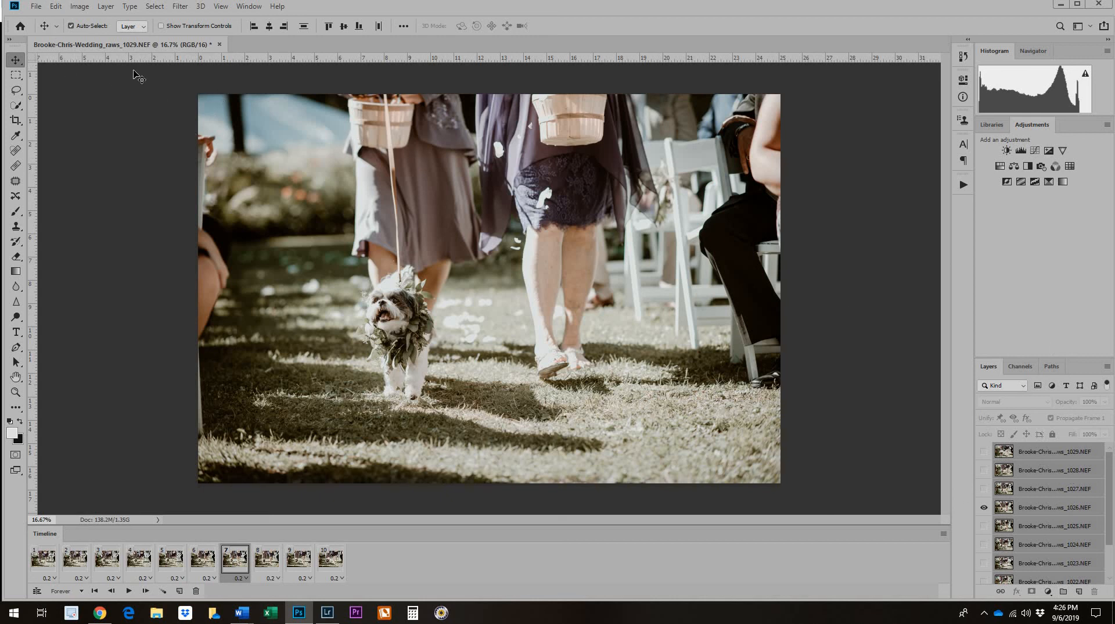
Auto-align the selected photo layers with the Auto projection, and play the aligned animation as a preview before stopping it.
click(55, 7)
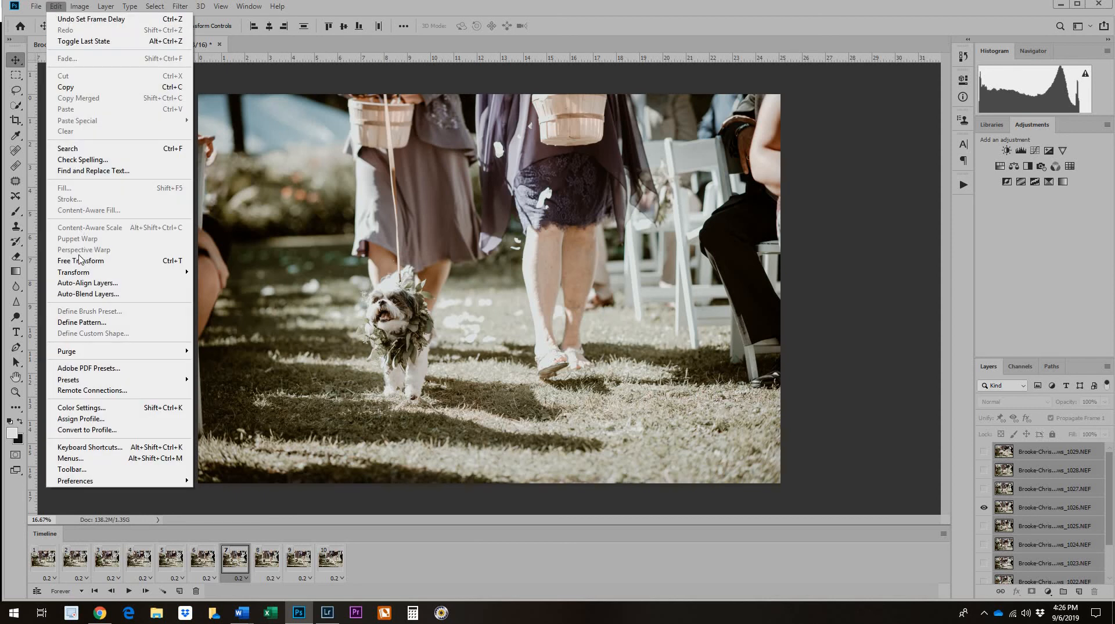
click(87, 283)
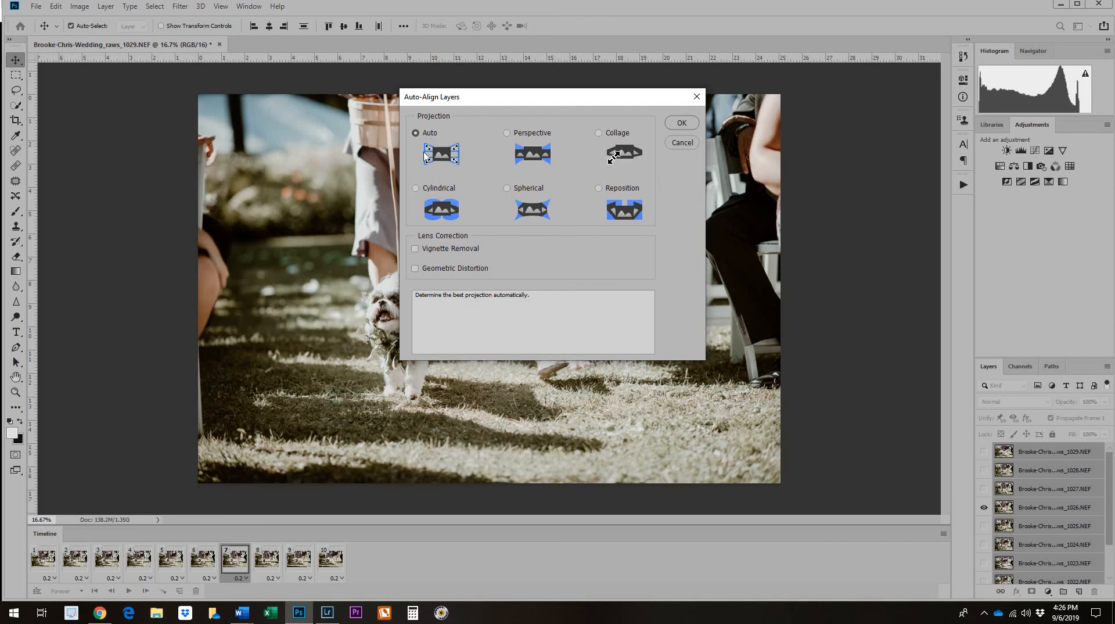
key(Return)
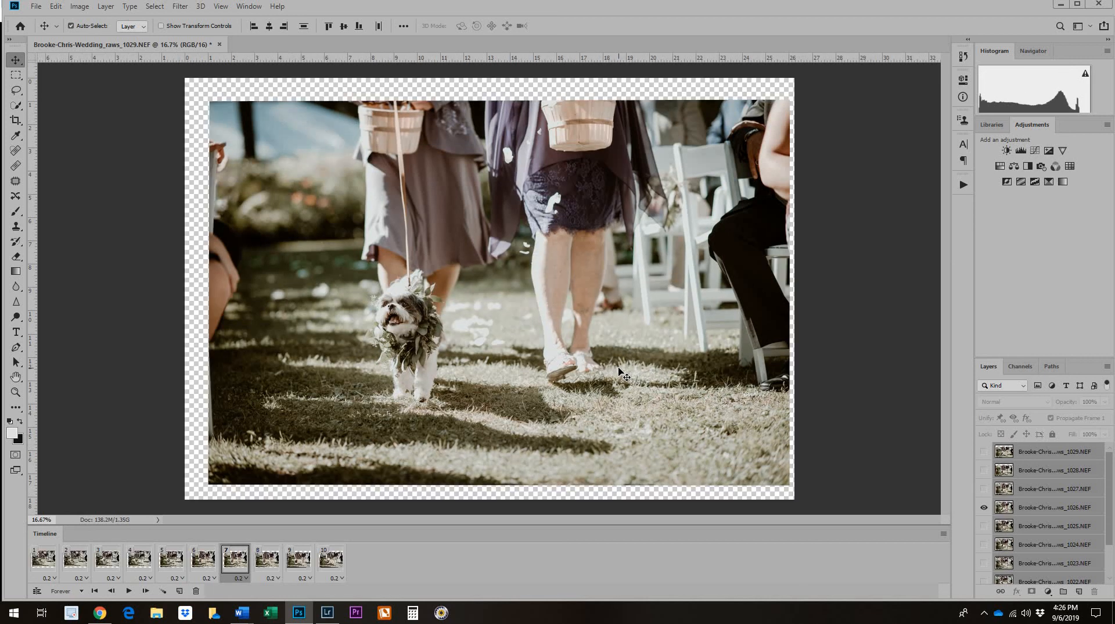
click(128, 592)
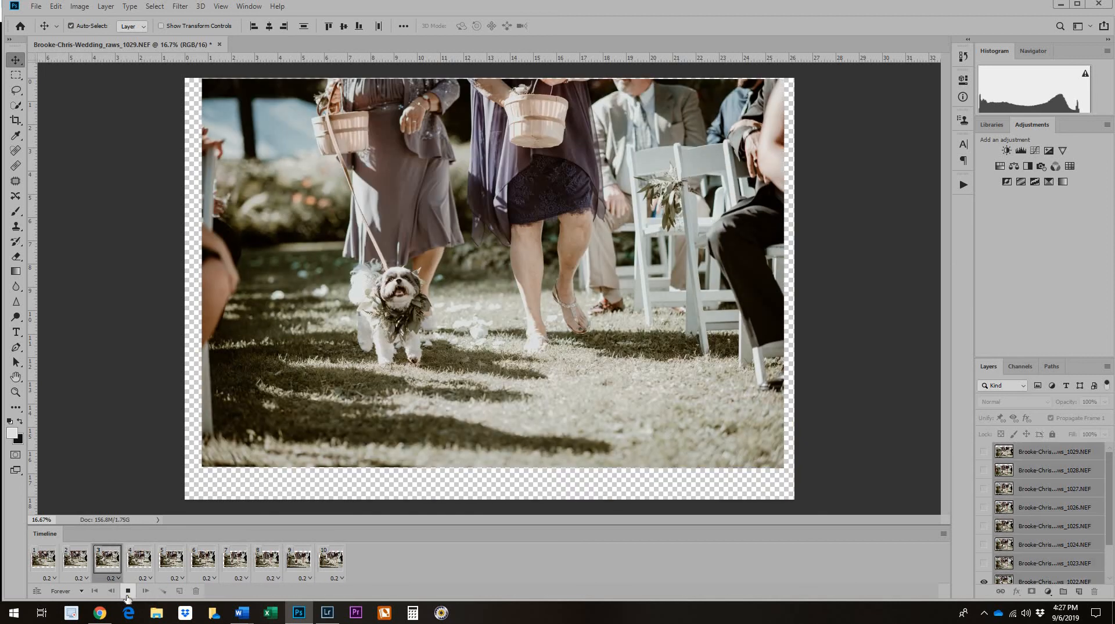
click(127, 592)
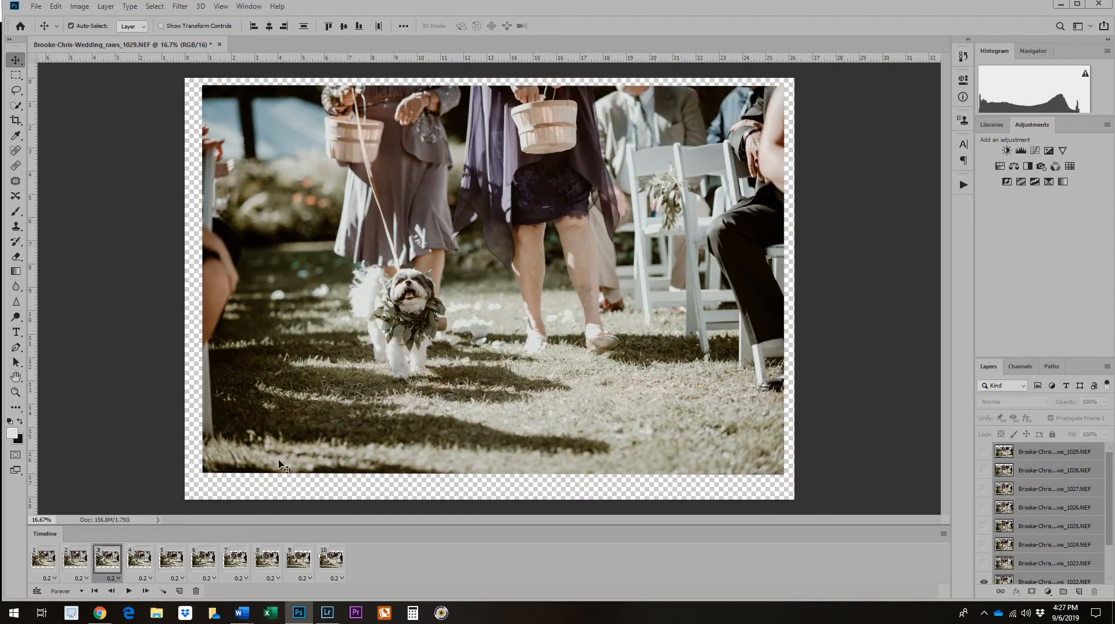
Crop the canvas inward from its upper and lower edges to trim the transparent borders, and preview the animation.
click(17, 121)
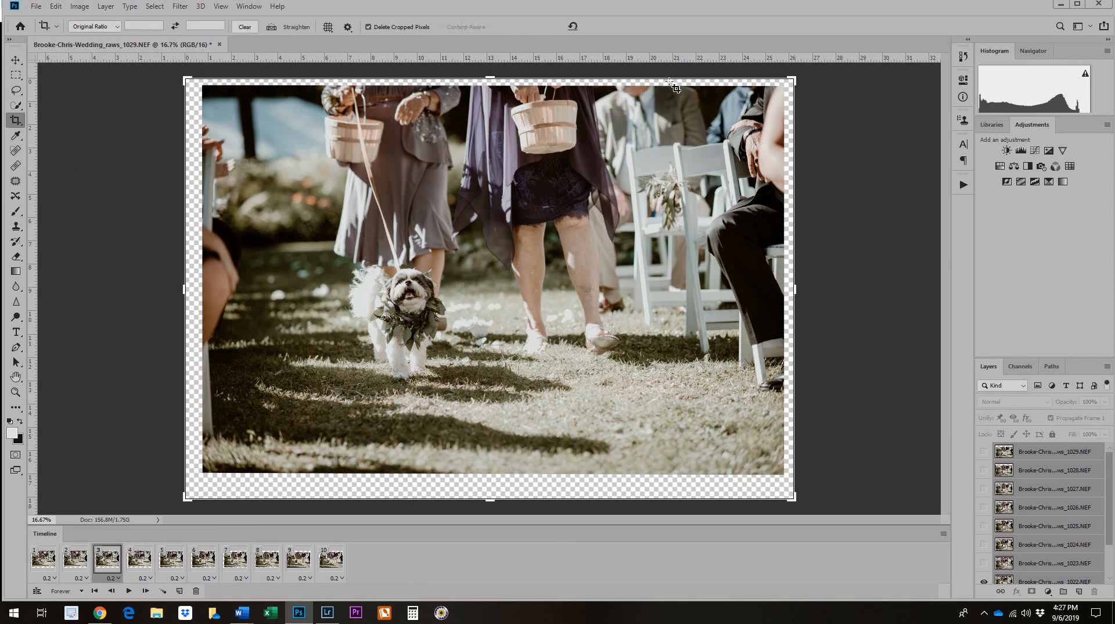
drag(492, 77, 491, 91)
drag(489, 484, 494, 466)
key(Return)
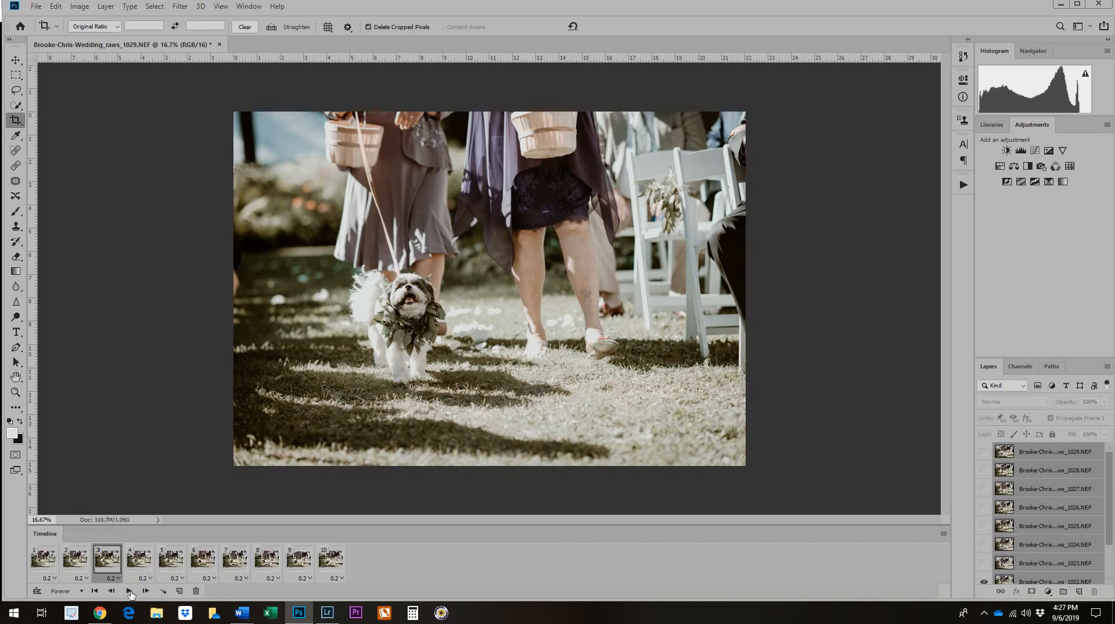
key(space)
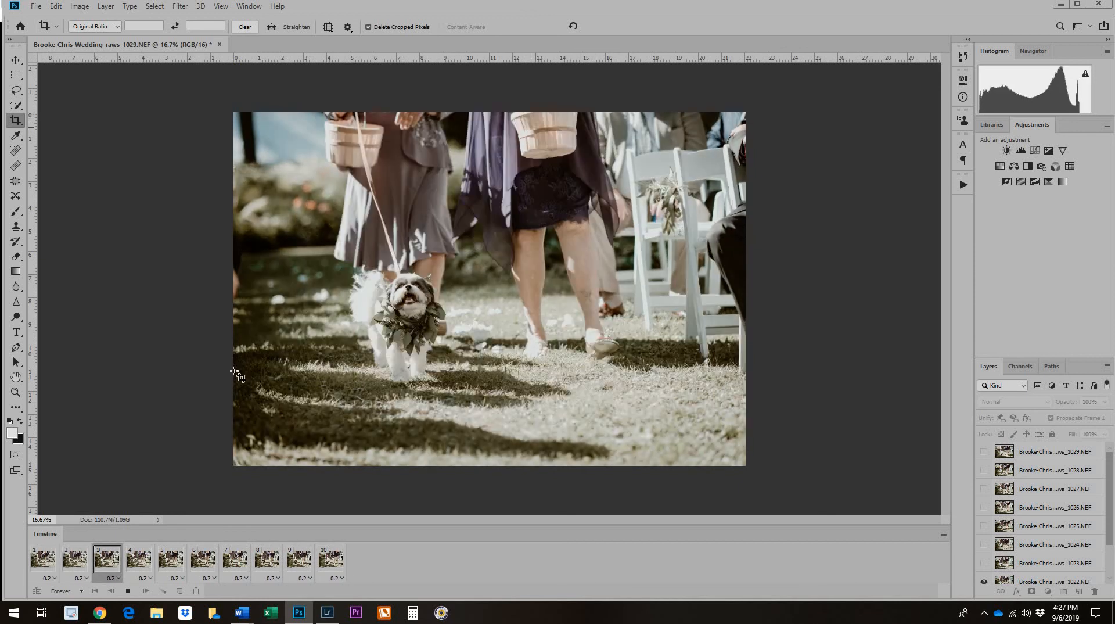
click(129, 590)
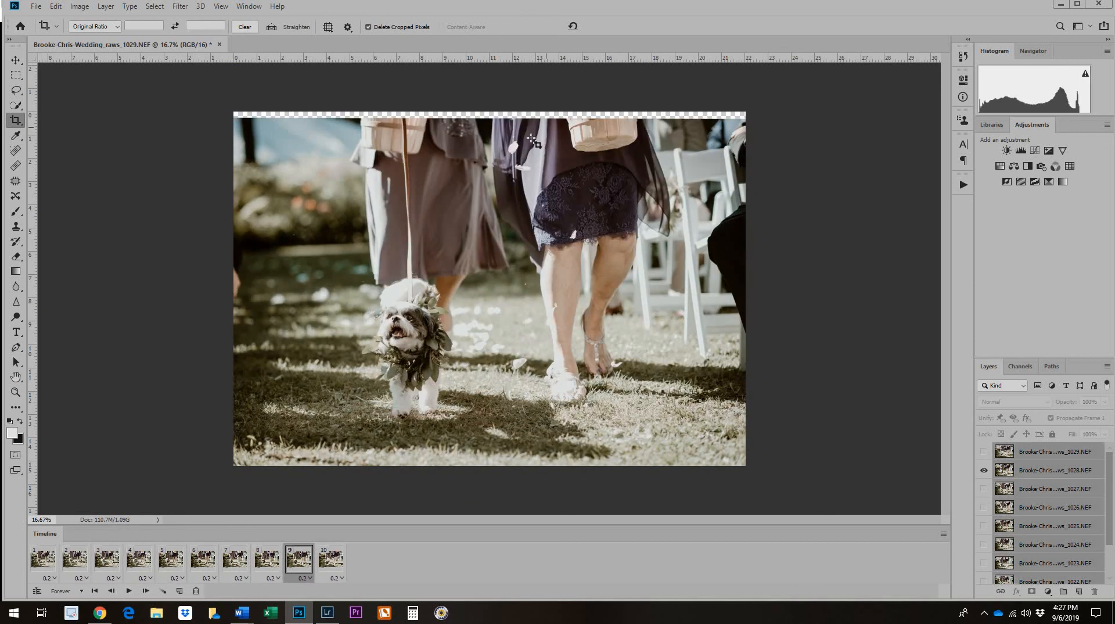
Crop away the transparent strip remaining along the image's upper edge, and play the animation again before stopping it.
drag(488, 109, 488, 117)
key(Return)
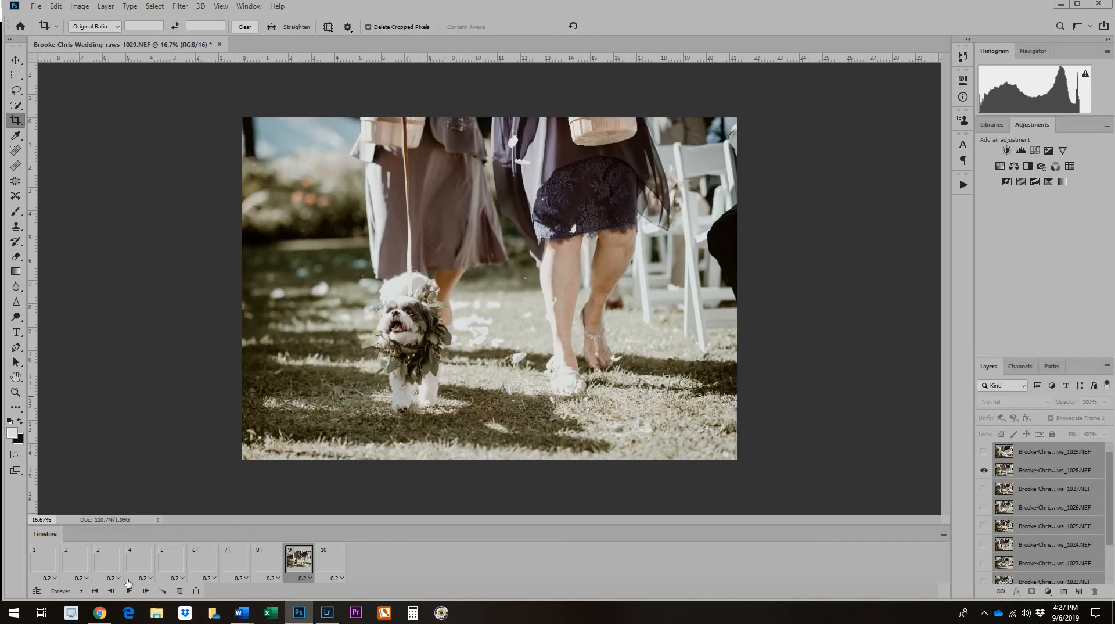
click(128, 590)
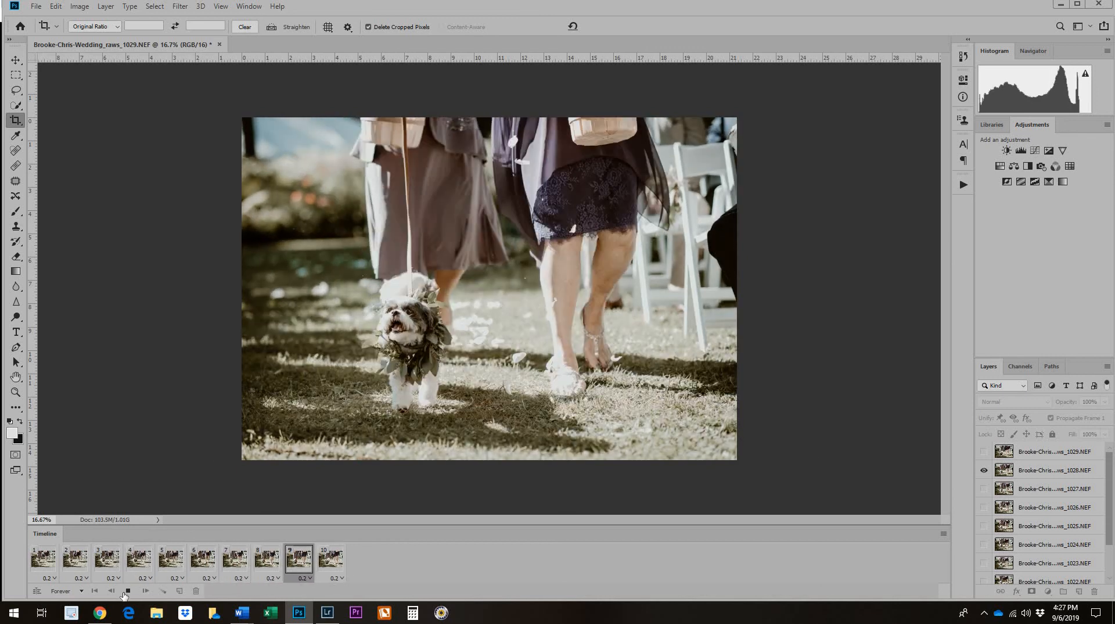
click(126, 590)
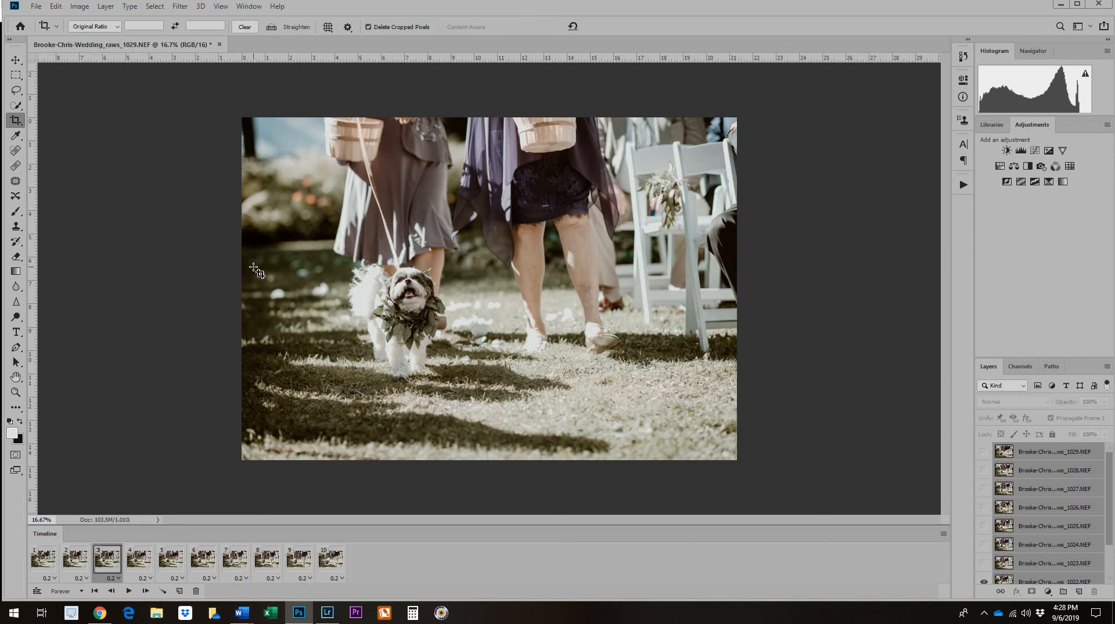
Resize the image to a resolution of 72 pixels/inch and a width of 1280 pixels.
click(81, 7)
click(101, 93)
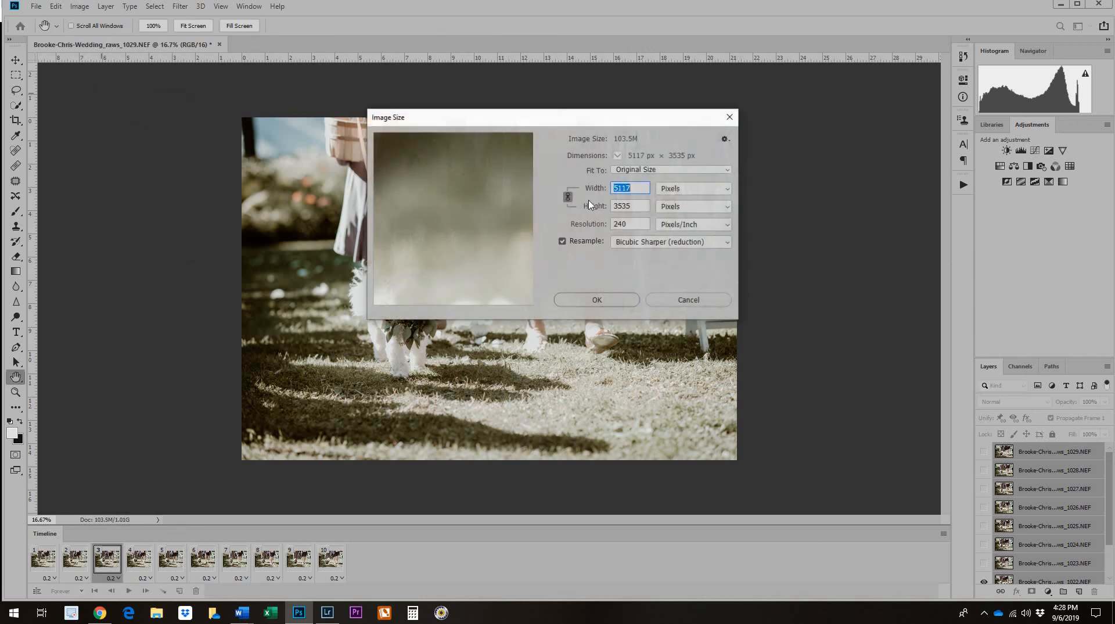
click(586, 221)
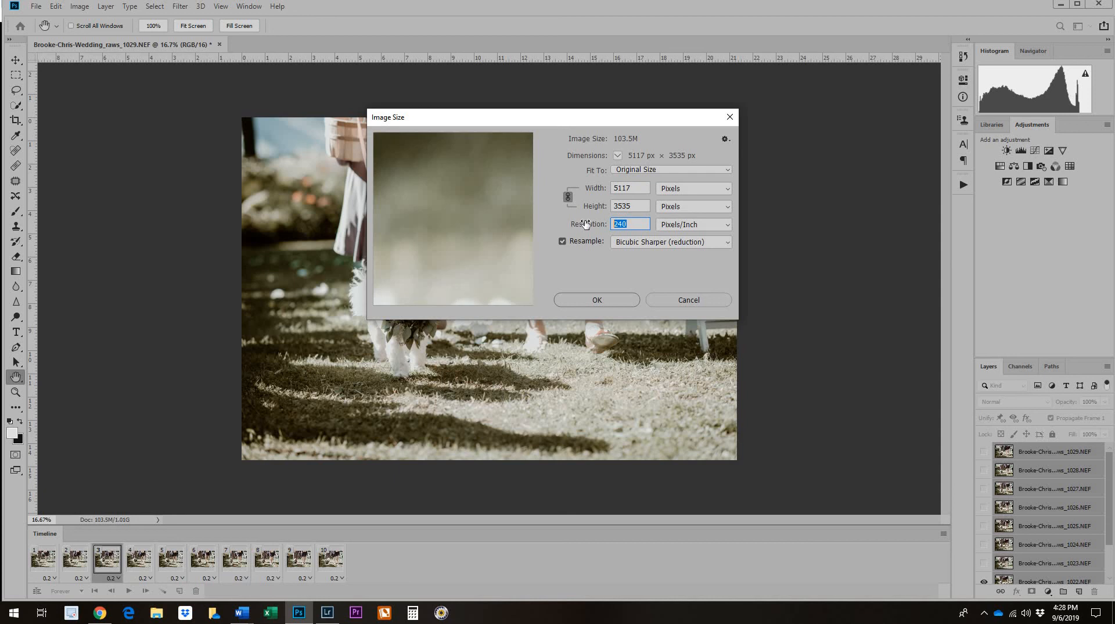
text(72)
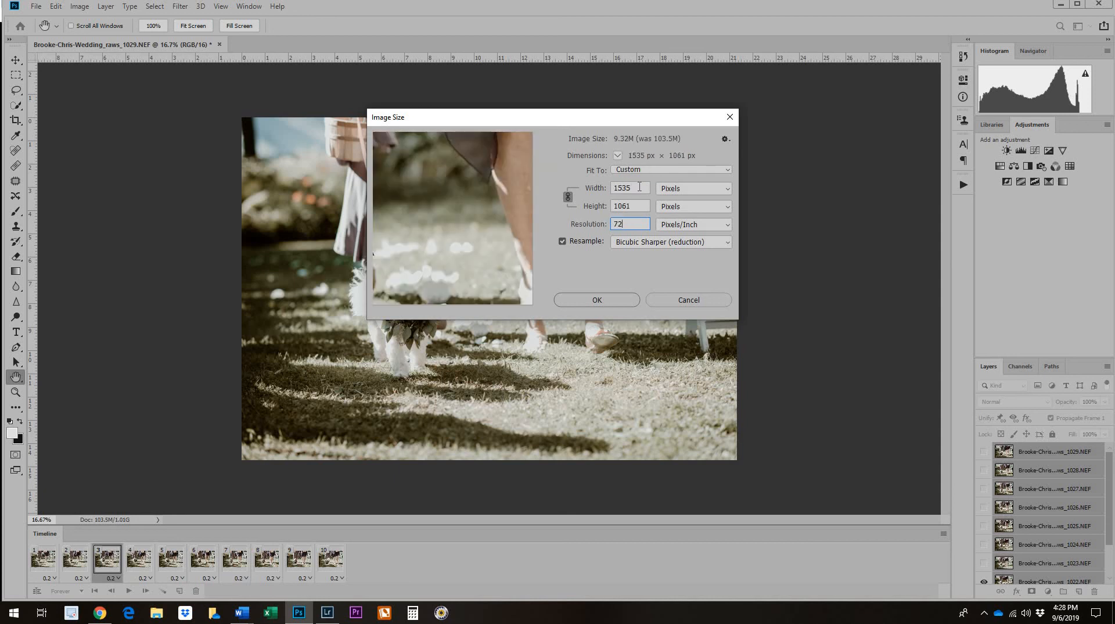
click(597, 186)
text(1280)
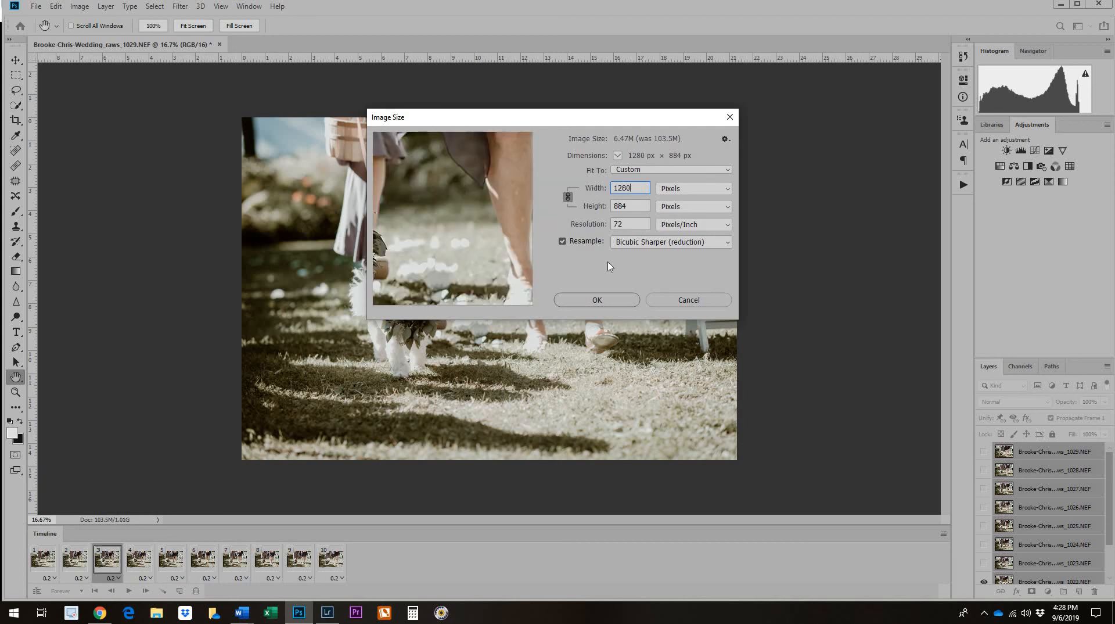
click(597, 299)
key(c)
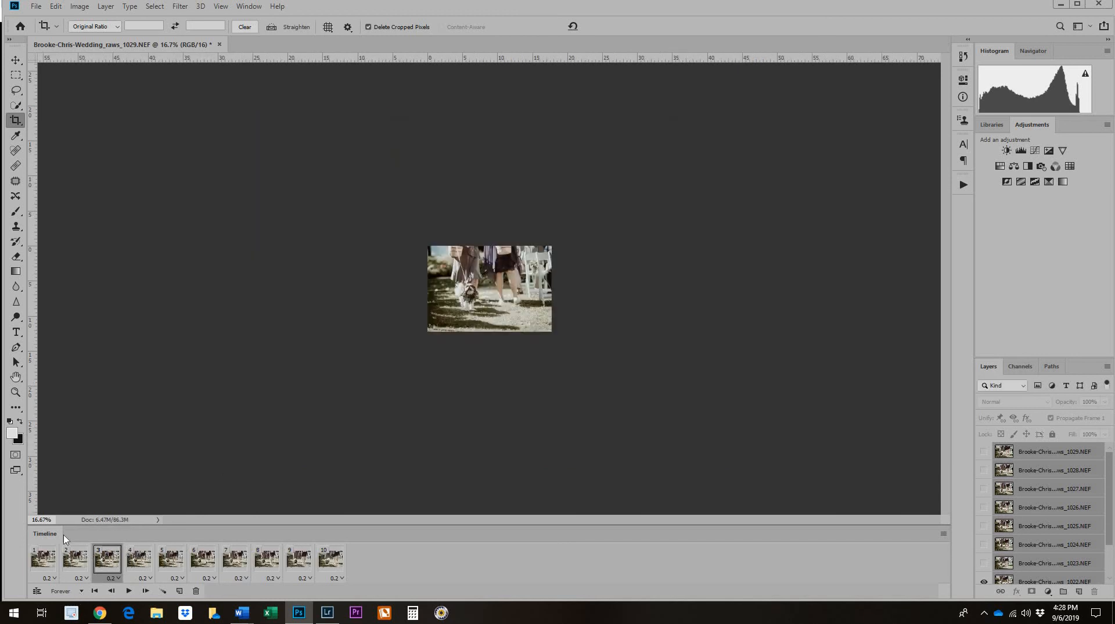
View the resized image at 100% and play the animation as a preview before stopping it.
click(44, 519)
text(100)
key(Return)
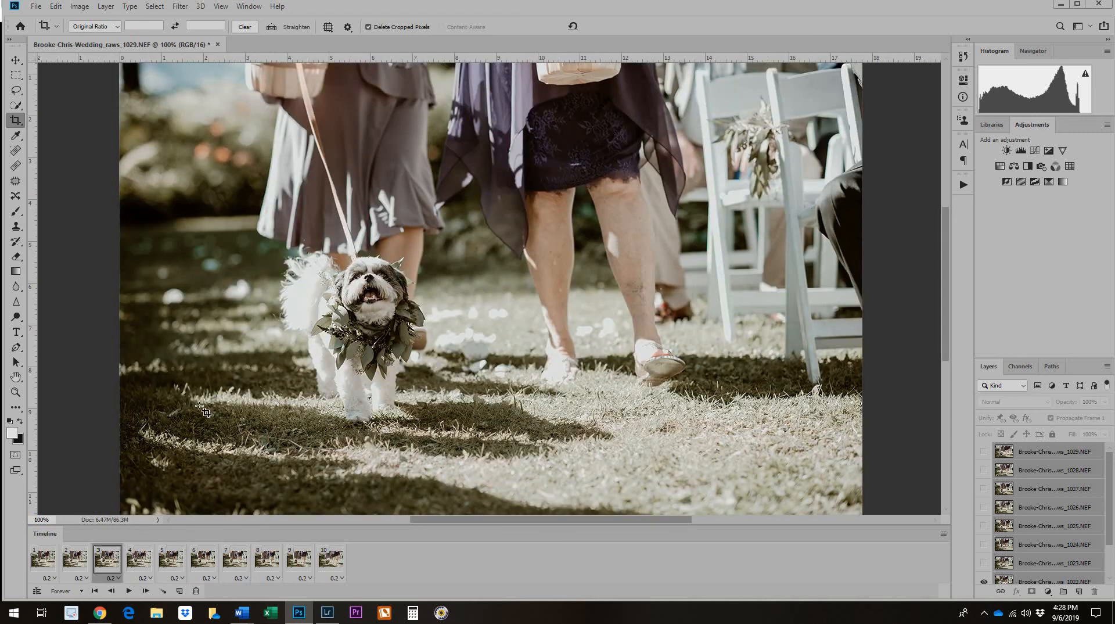
click(129, 591)
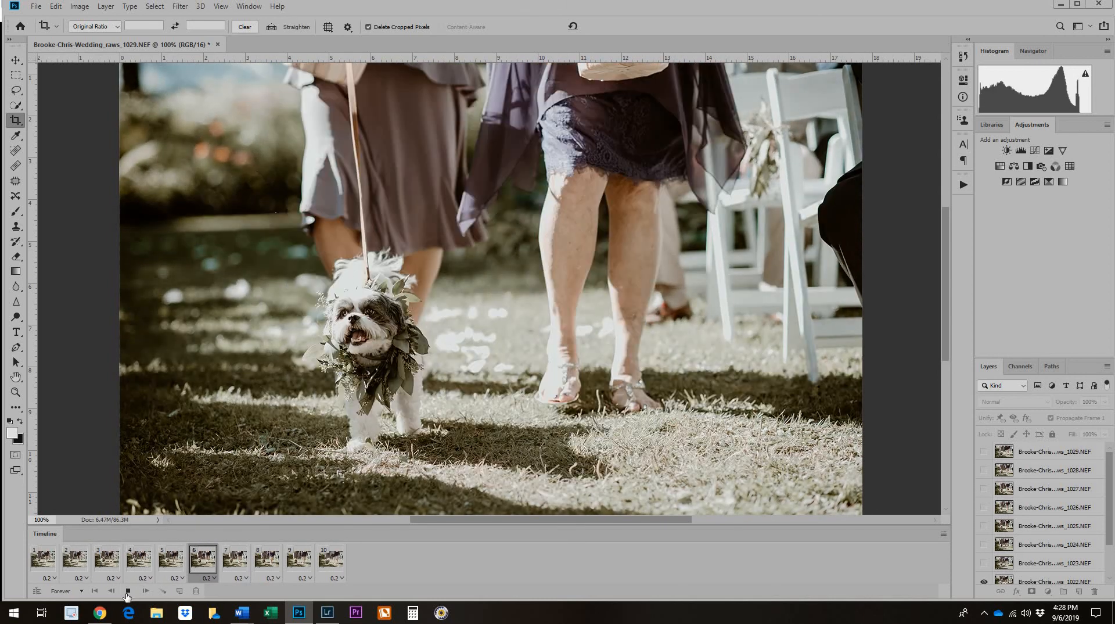
click(128, 591)
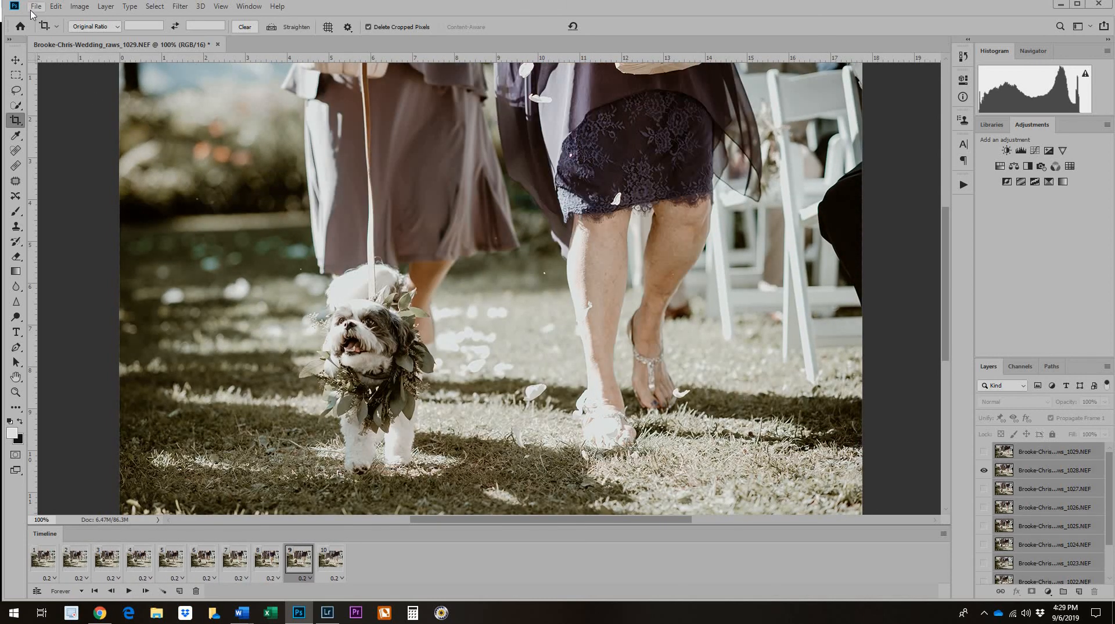
Start a Save for Web (Legacy) export with the GIF 128 Dithered preset and examine the dog in its preview.
click(35, 7)
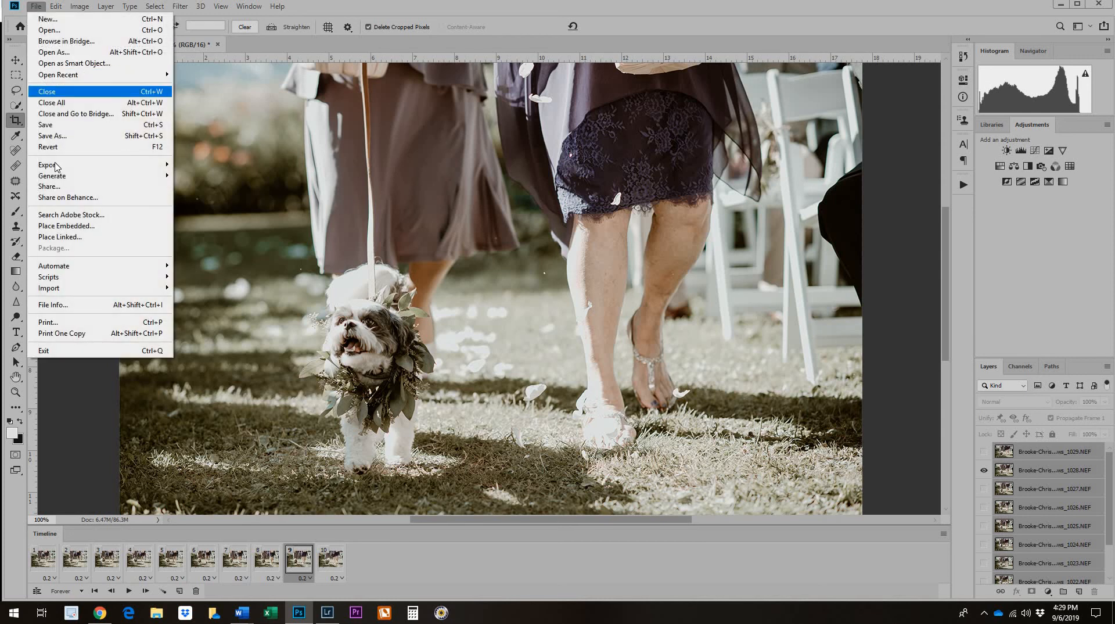
mouse_move(116, 164)
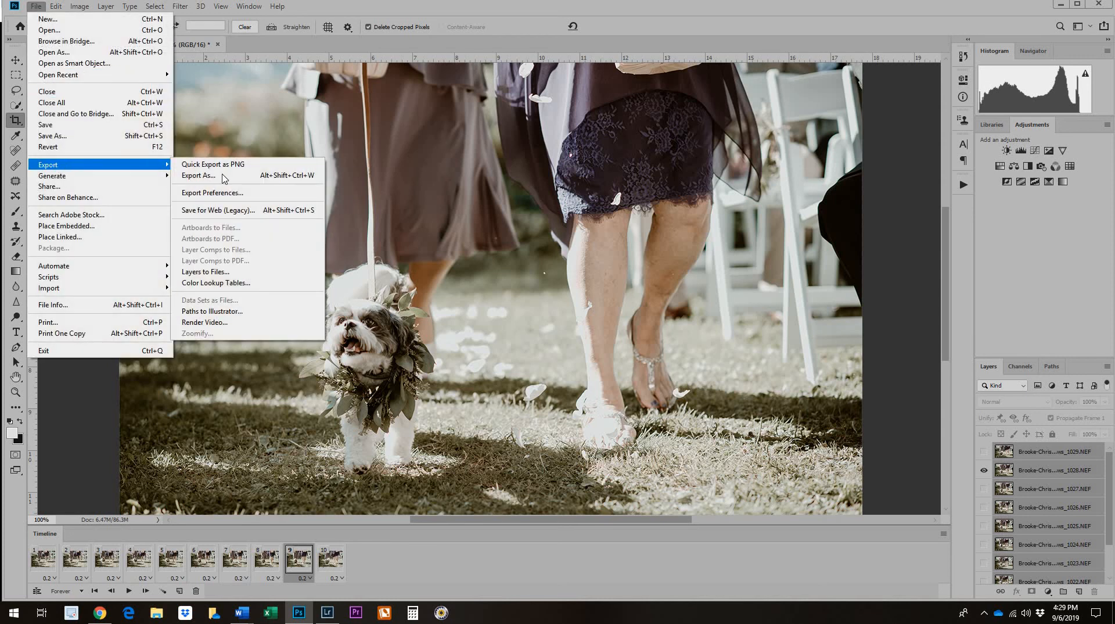
click(225, 212)
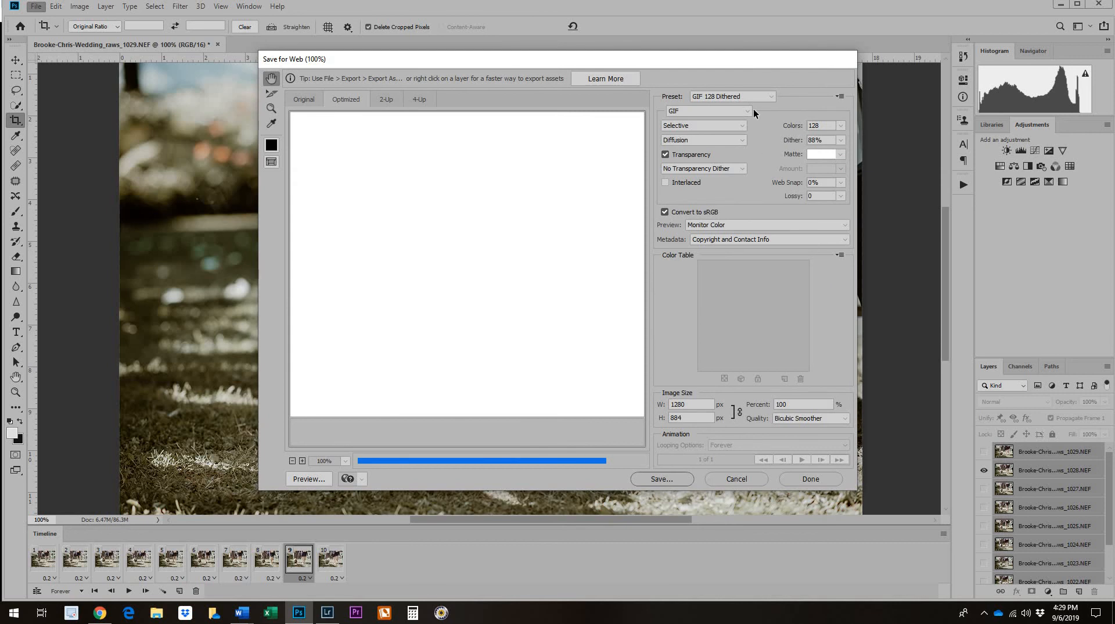
click(762, 98)
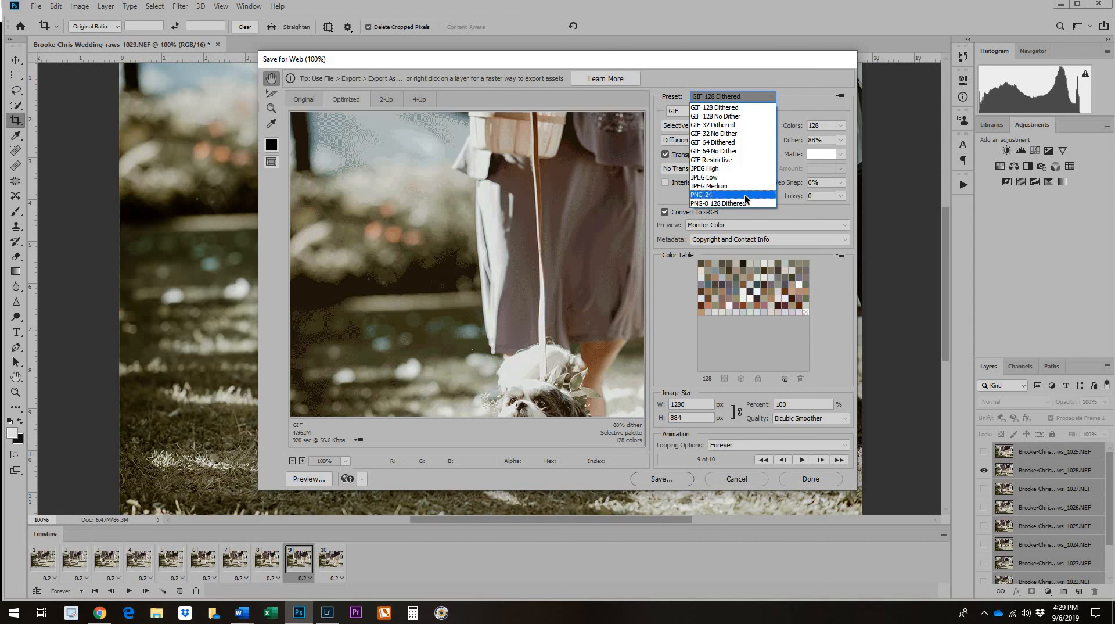
click(740, 107)
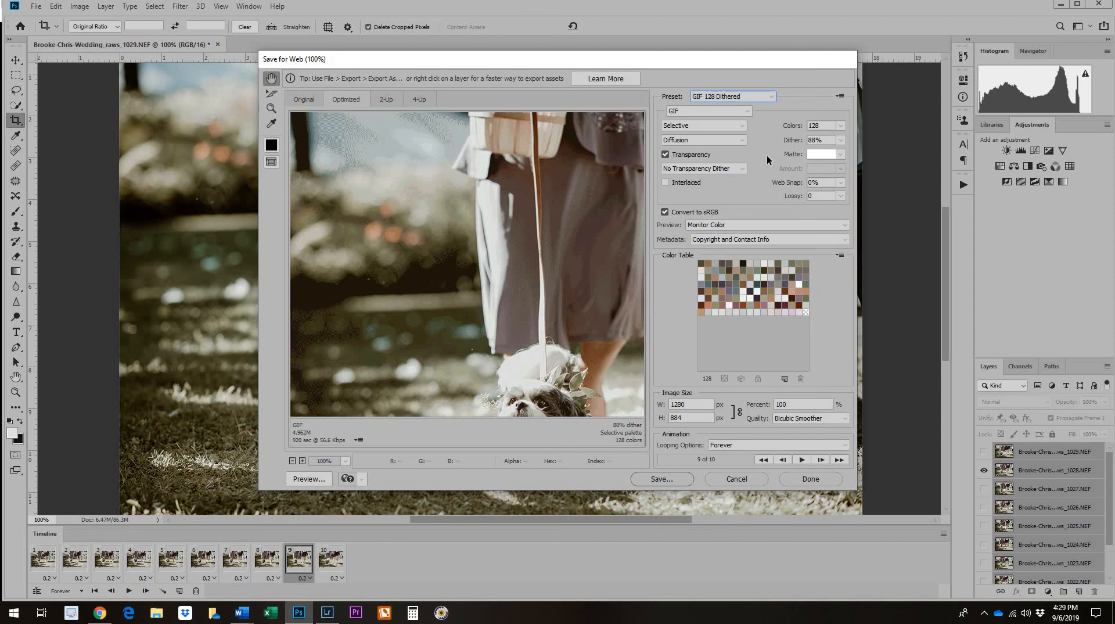
scroll(547, 183, down, 3)
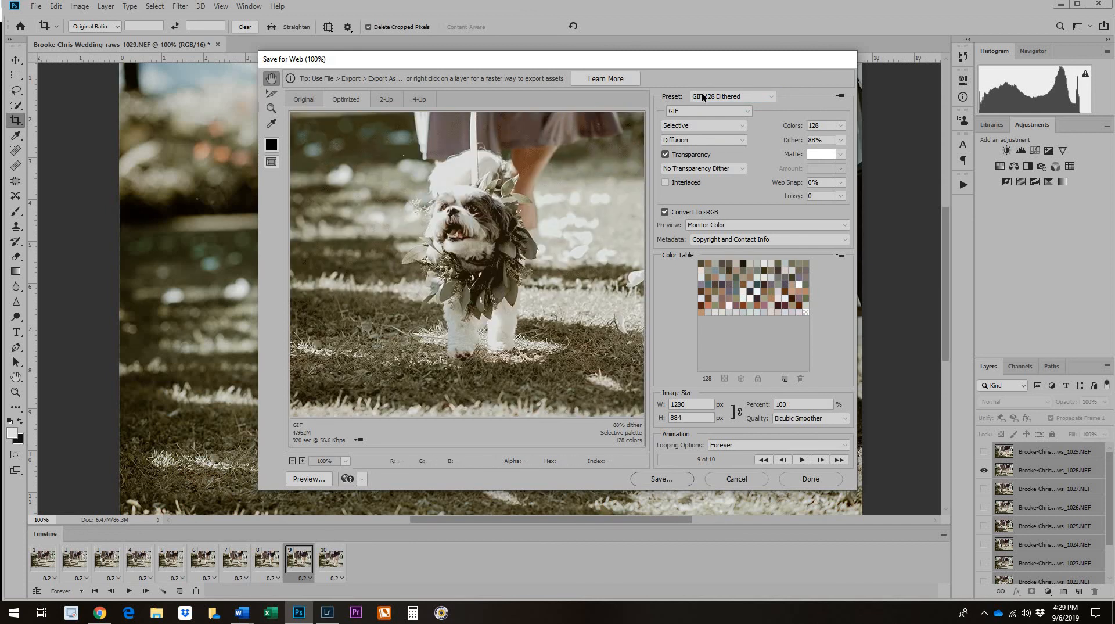
Compare the GIF 32 Dithered and GIF 64 No Dither presets in the export preview, and return to GIF 128 Dithered.
click(720, 96)
click(711, 125)
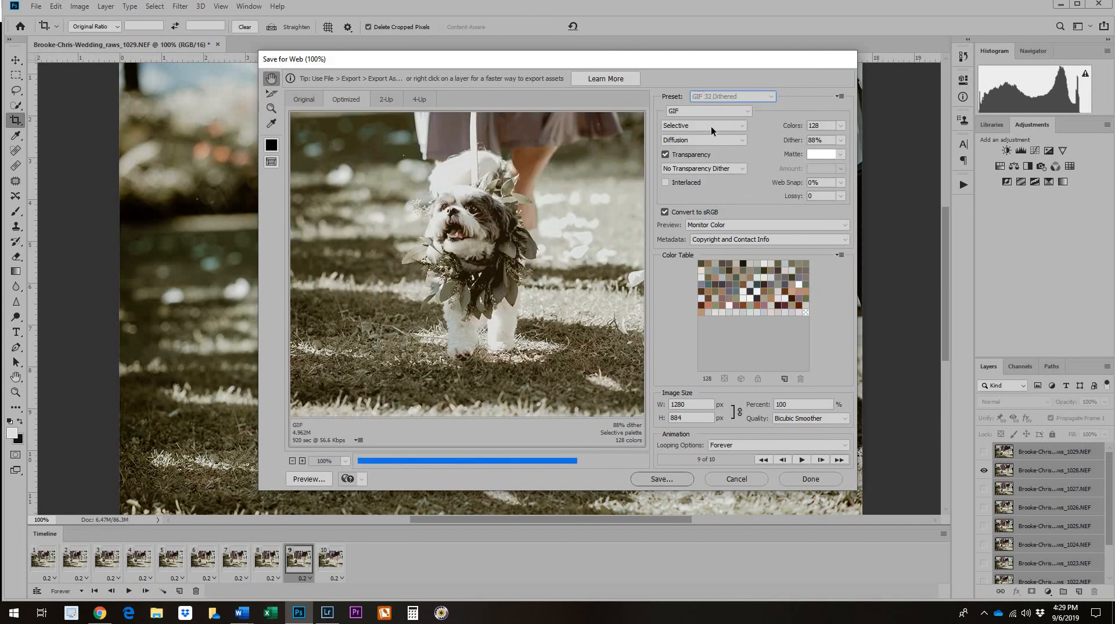
drag(512, 249, 523, 300)
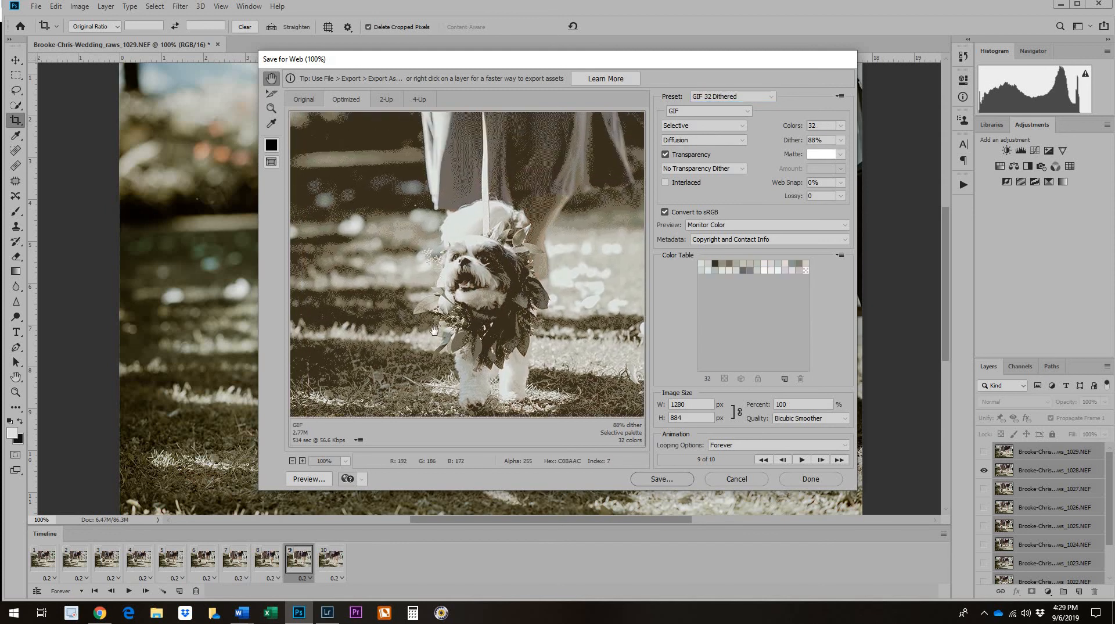
click(717, 99)
click(722, 151)
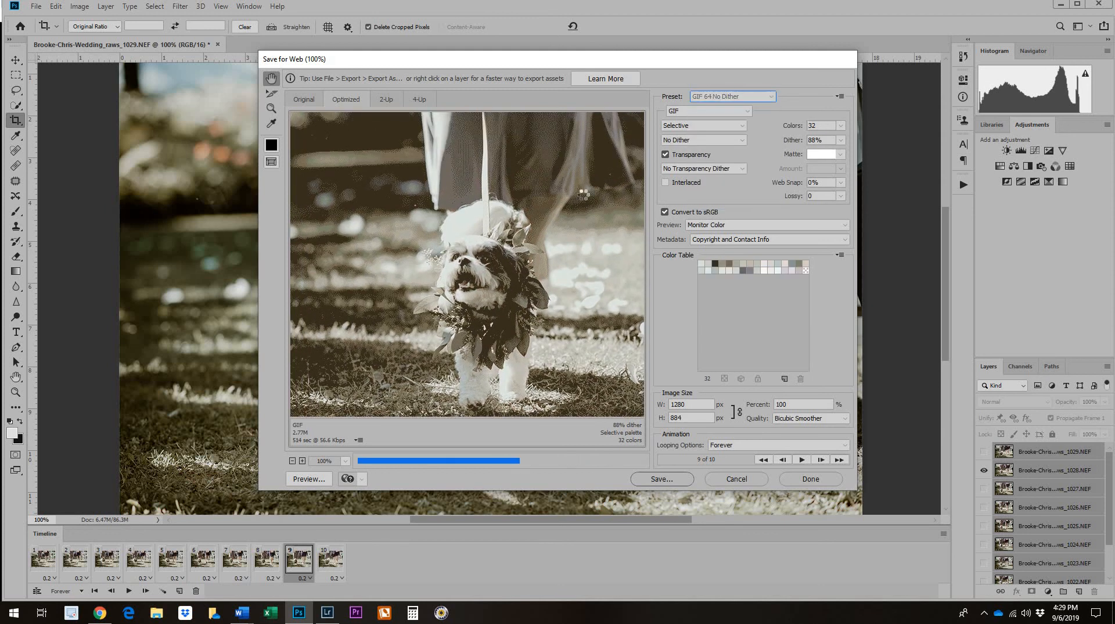
click(705, 98)
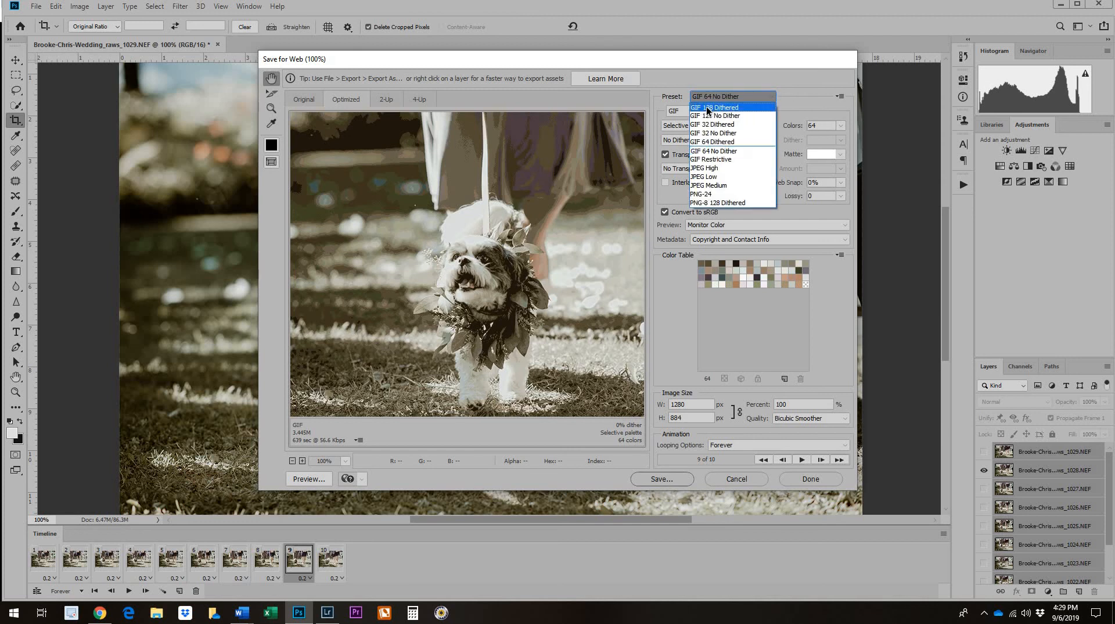
click(706, 108)
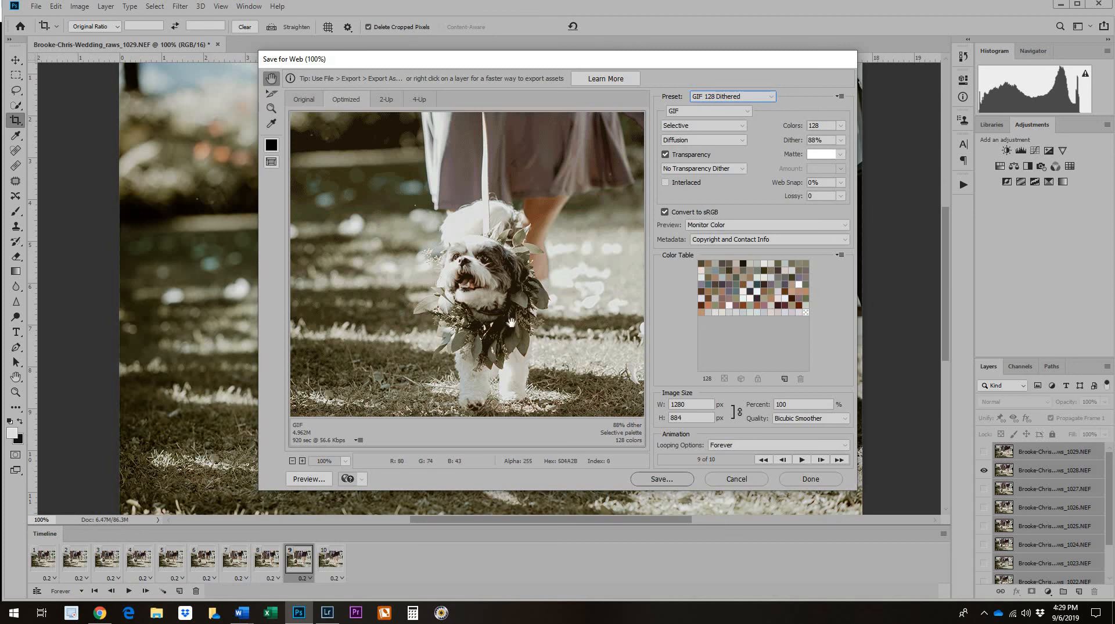
drag(472, 300, 433, 280)
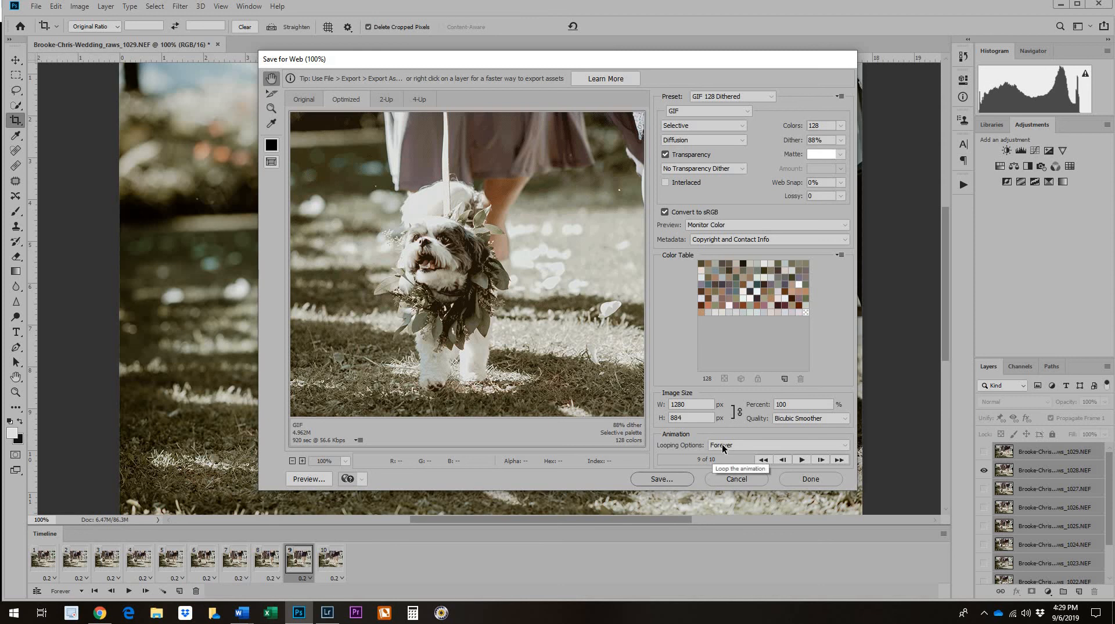
Save the optimized GIF in the Clips folder, reusing the name of existing clip 16 with its number changed to 17.
click(673, 478)
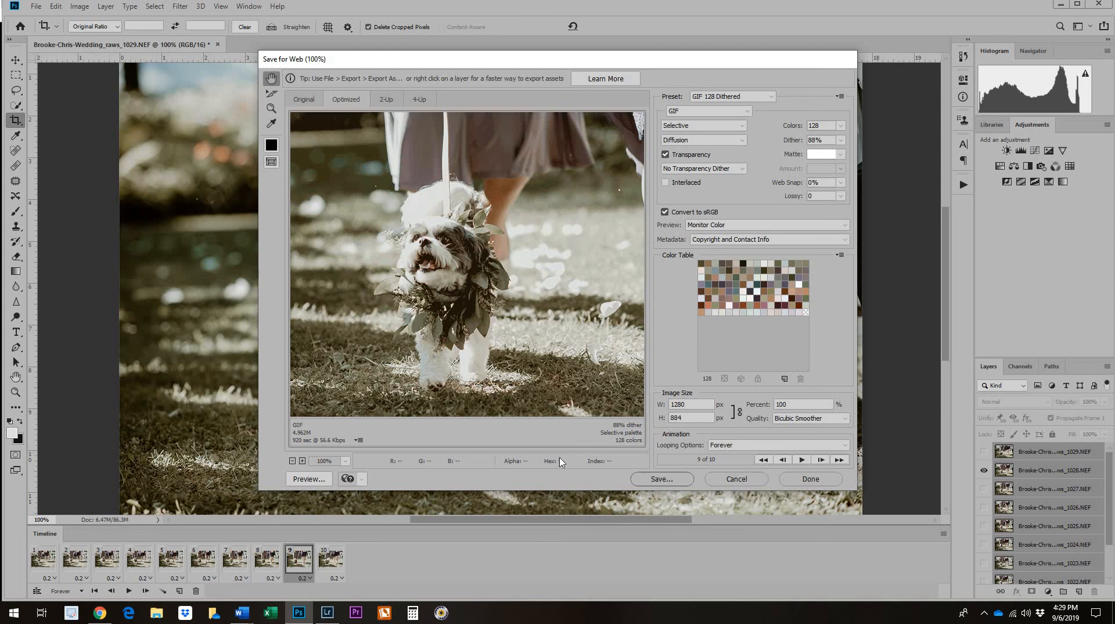
scroll(558, 250, down, 3)
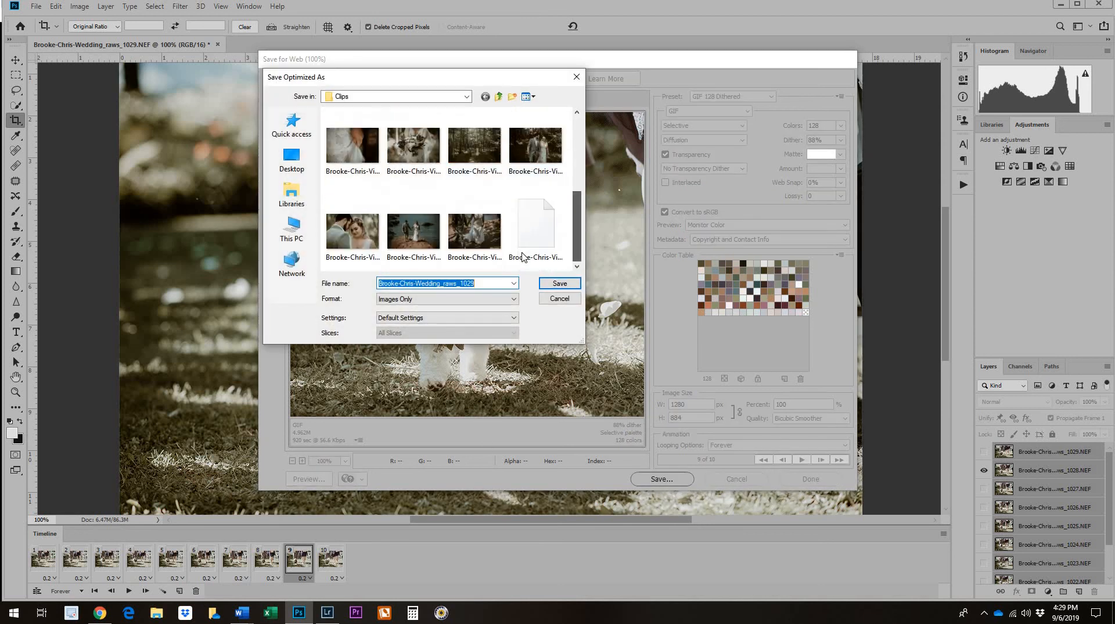
click(521, 261)
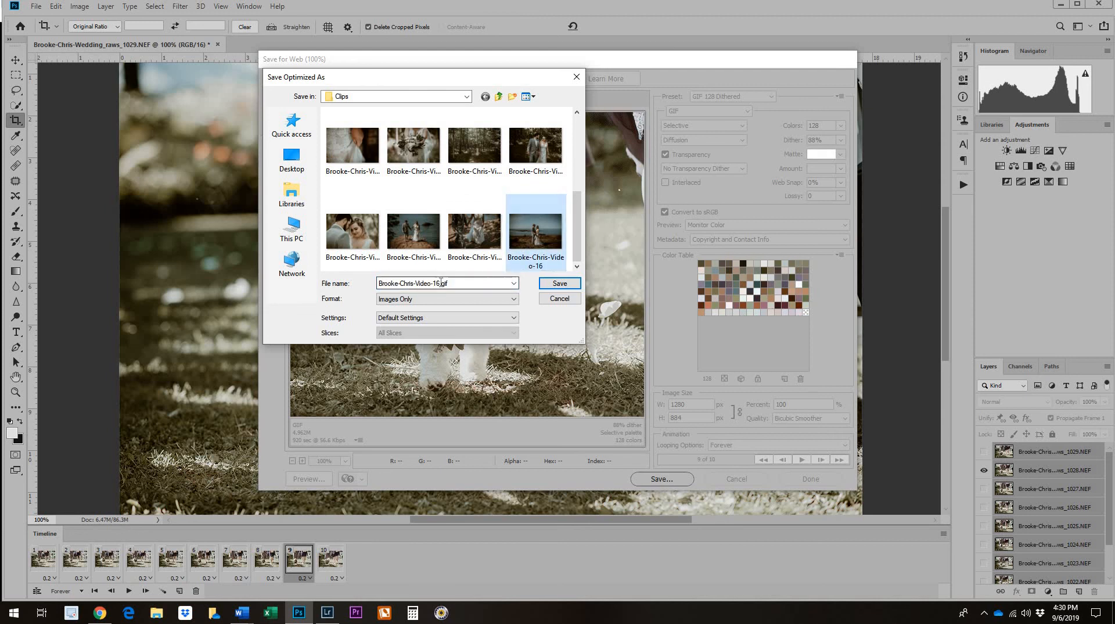
click(439, 283)
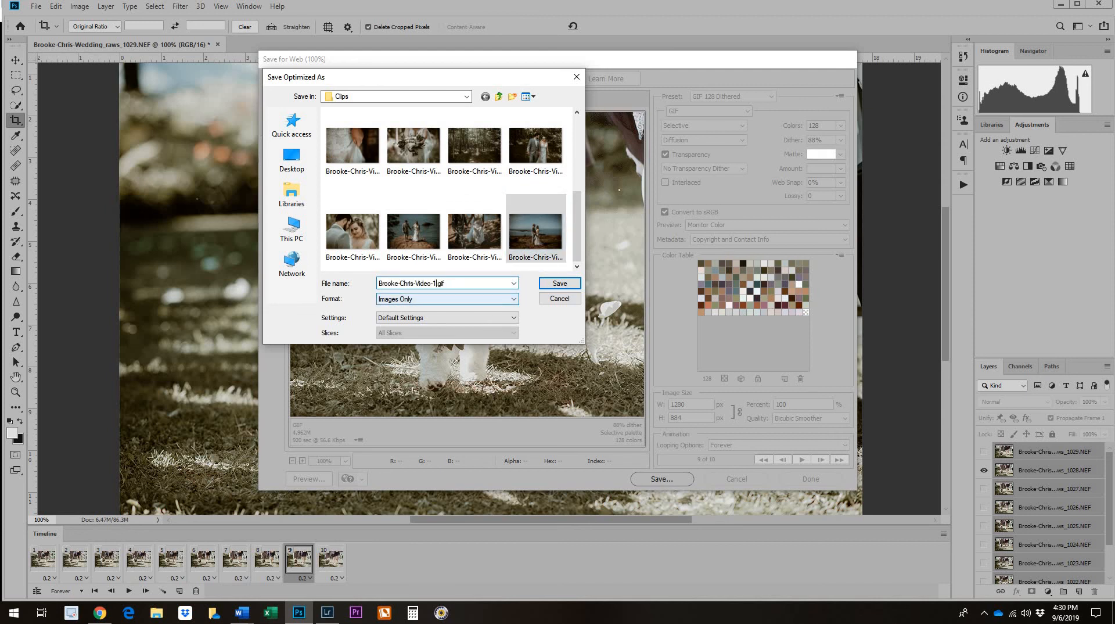
click(559, 283)
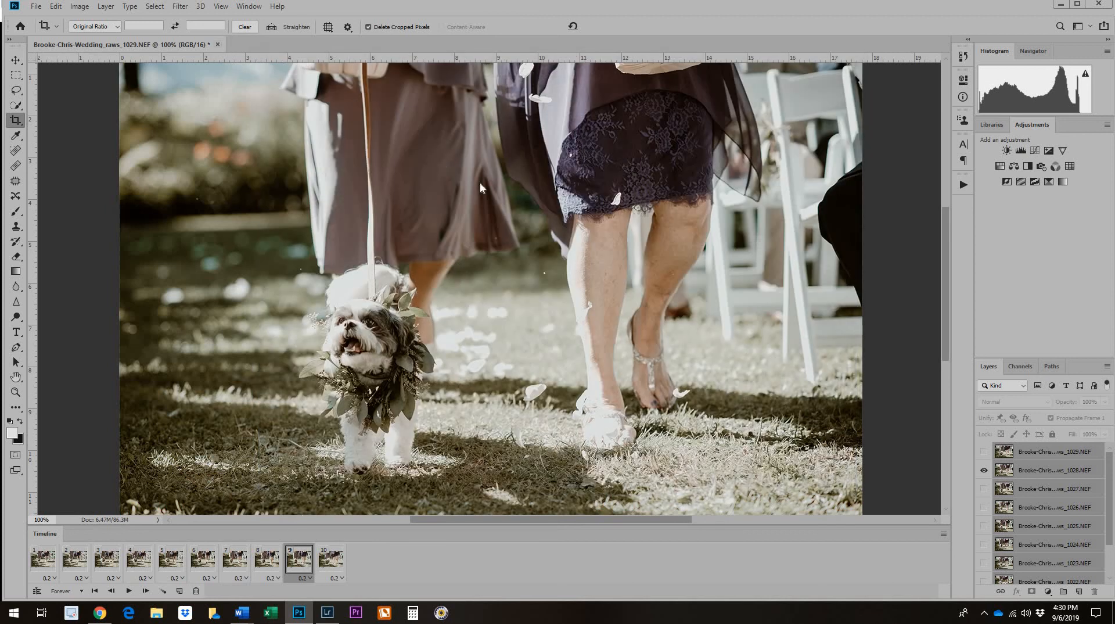
Close the wedding photo document without saving its changes and switch to Lightroom Classic.
key(ctrl+w)
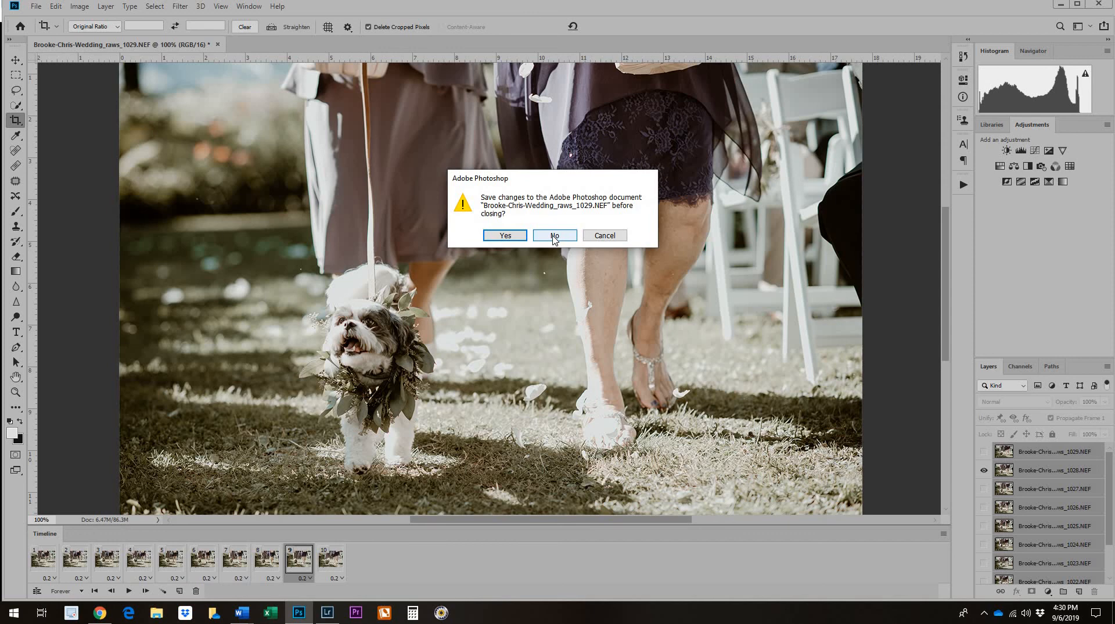
click(554, 237)
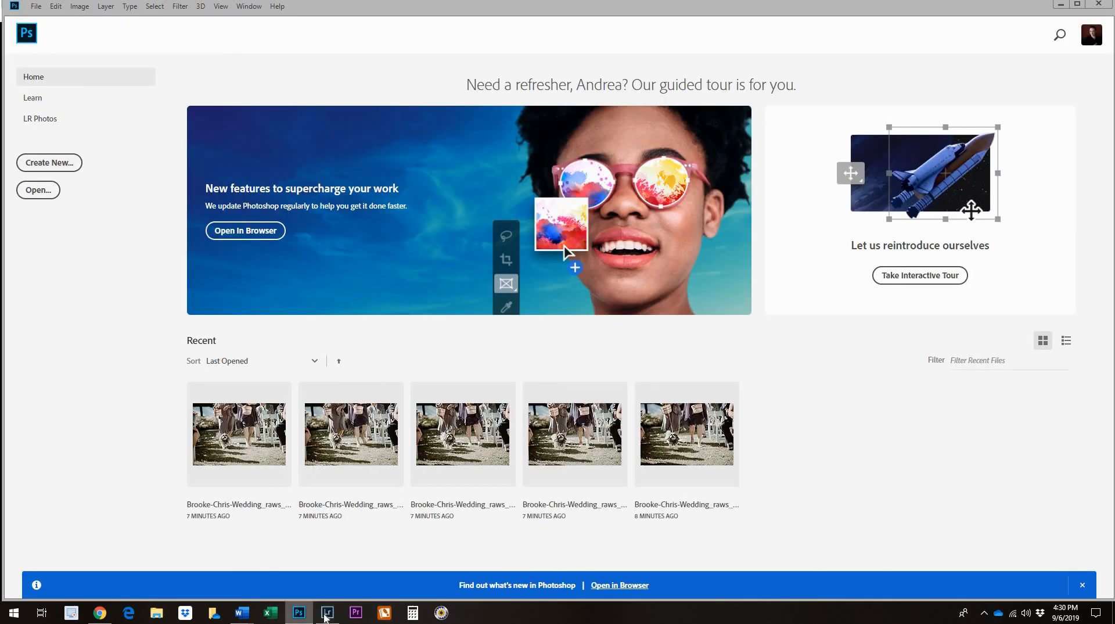
click(325, 615)
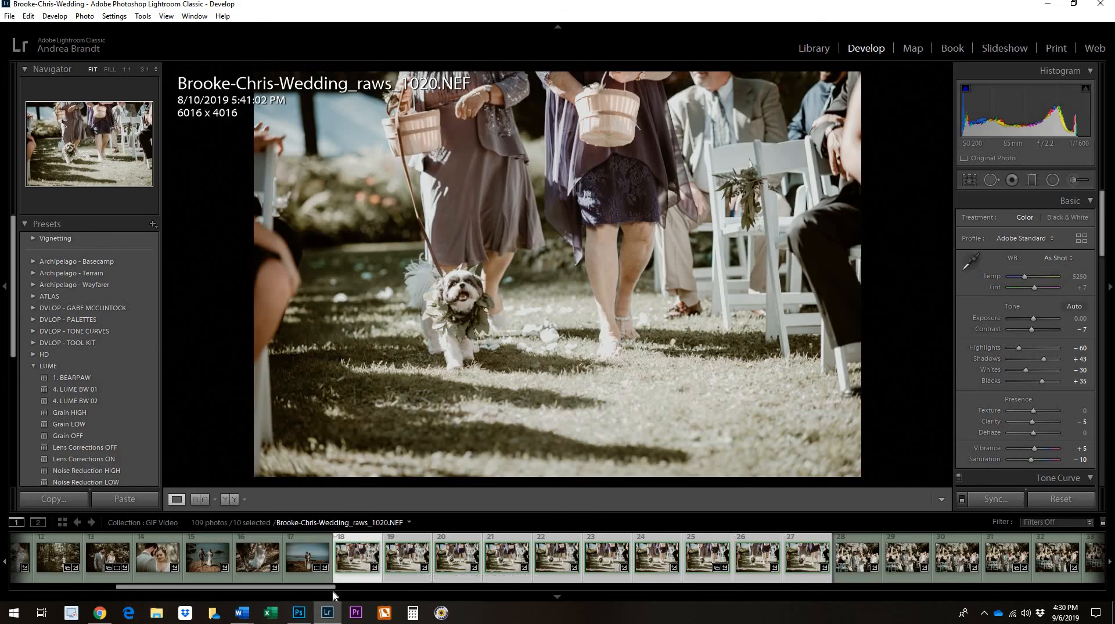
Switch to File Explorer and open the Clips folder inside the wedding's GIF Video folder, under 2019-Client-Files on Photos (D:).
click(210, 616)
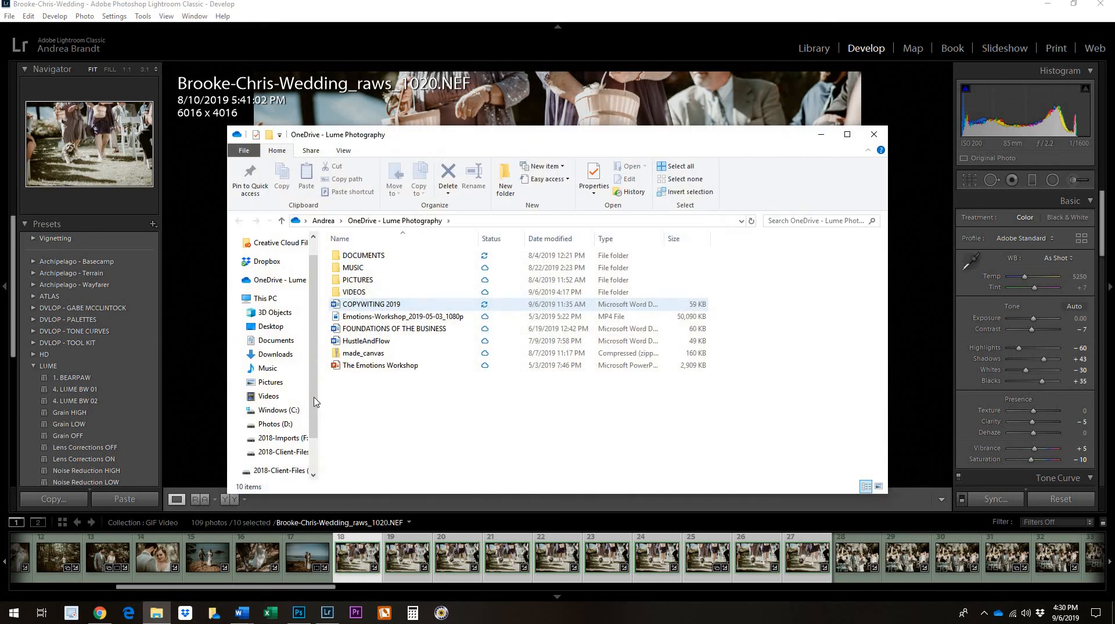
click(275, 423)
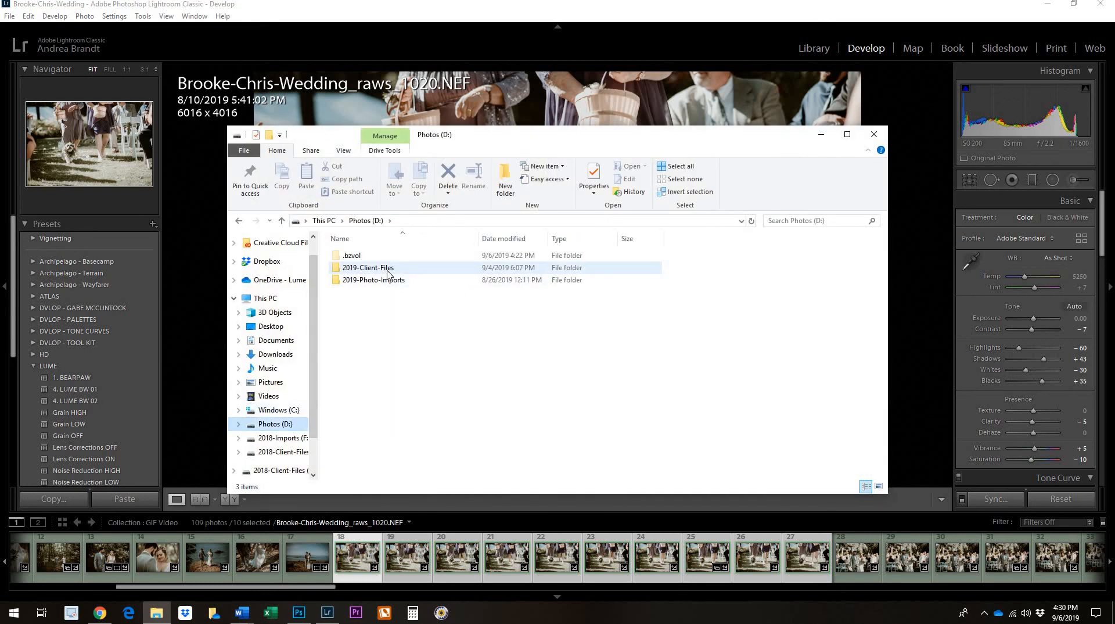
double_click(388, 272)
click(389, 305)
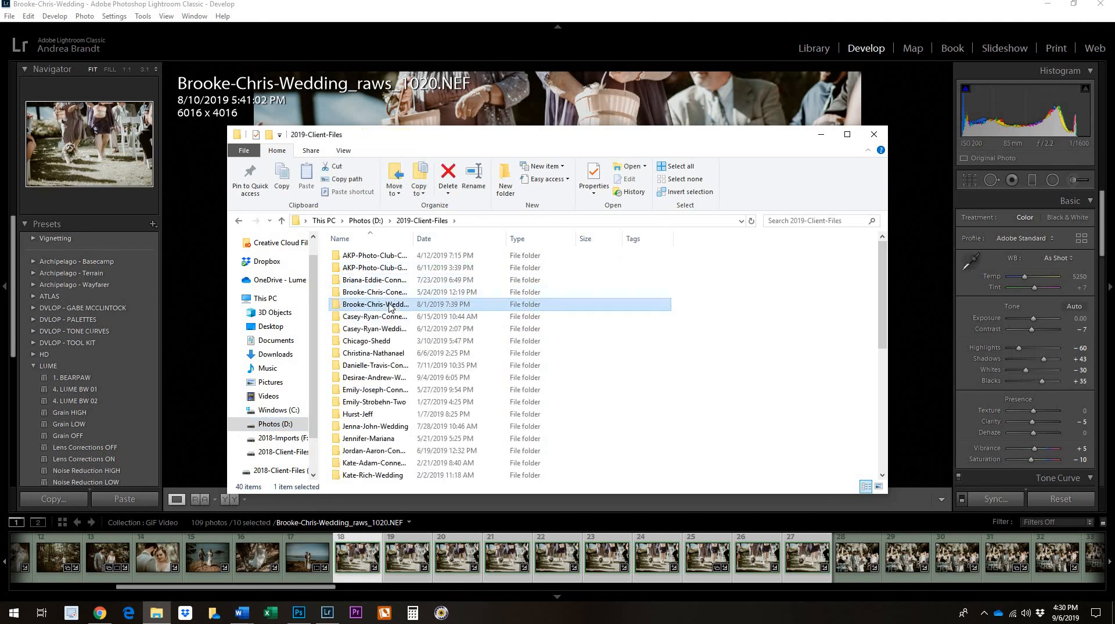
double_click(390, 305)
double_click(390, 303)
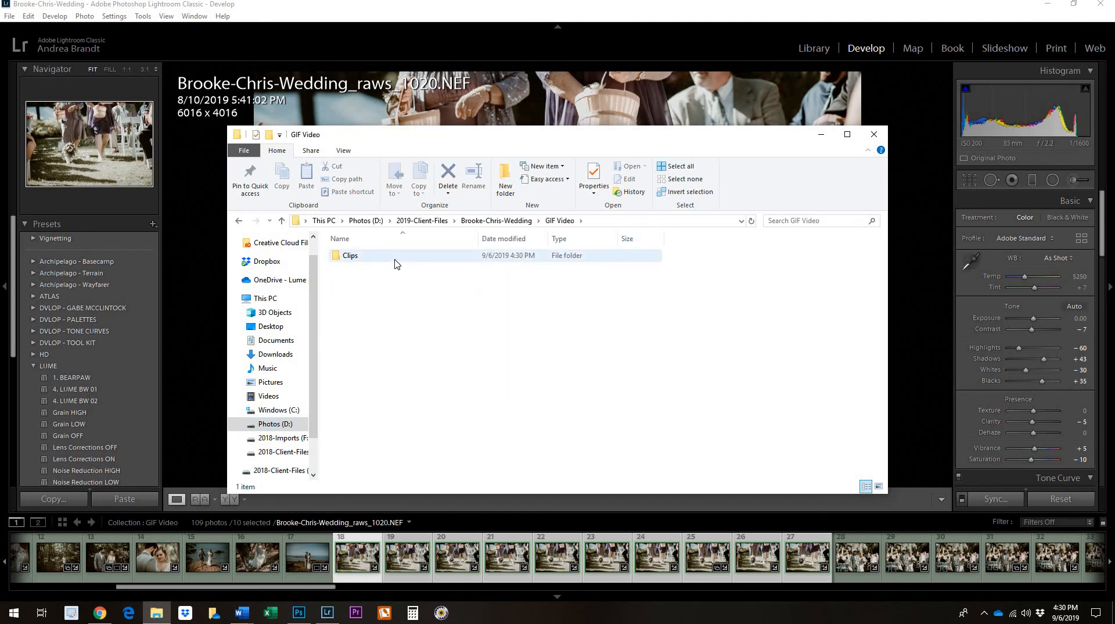
double_click(395, 261)
Play GIF clips 17, 5 and 16 one after another, closing each, and close the Clips folder window.
double_click(790, 337)
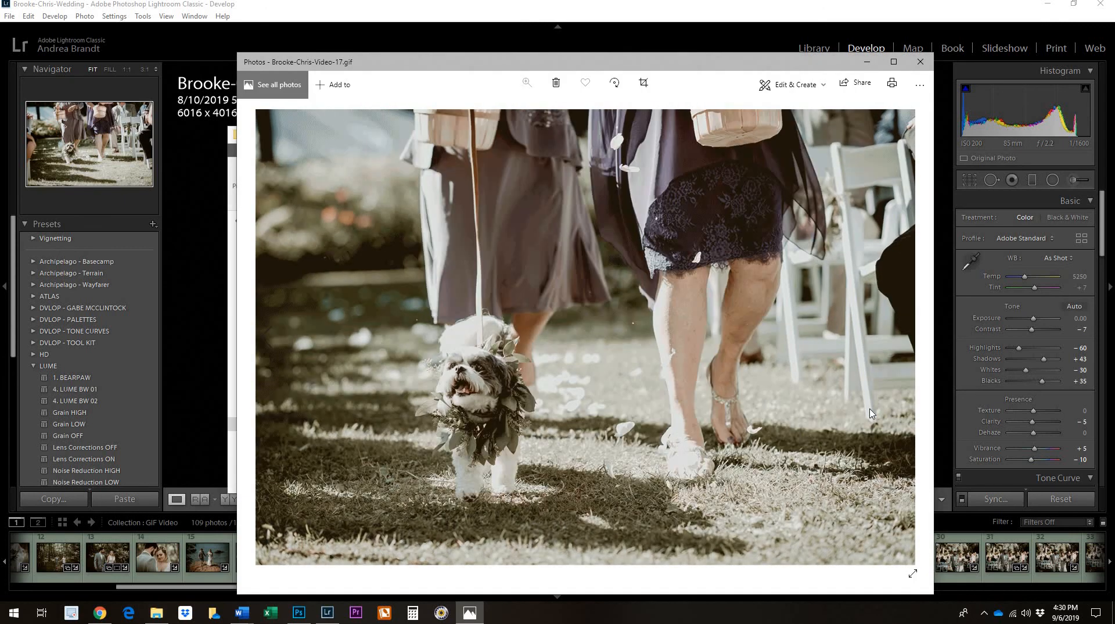
click(927, 67)
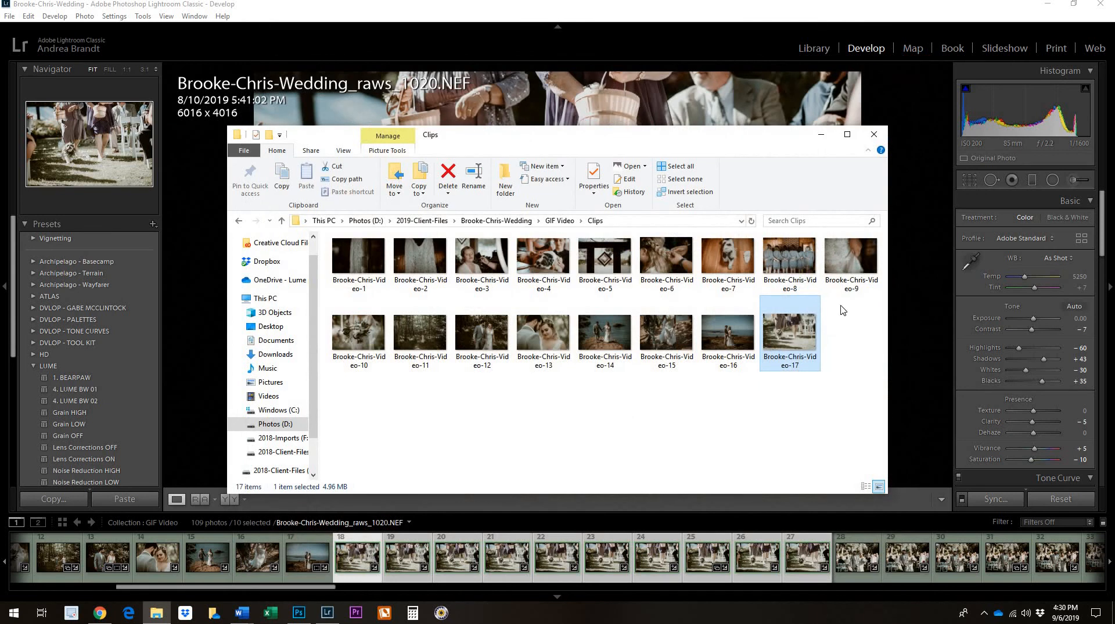
double_click(601, 259)
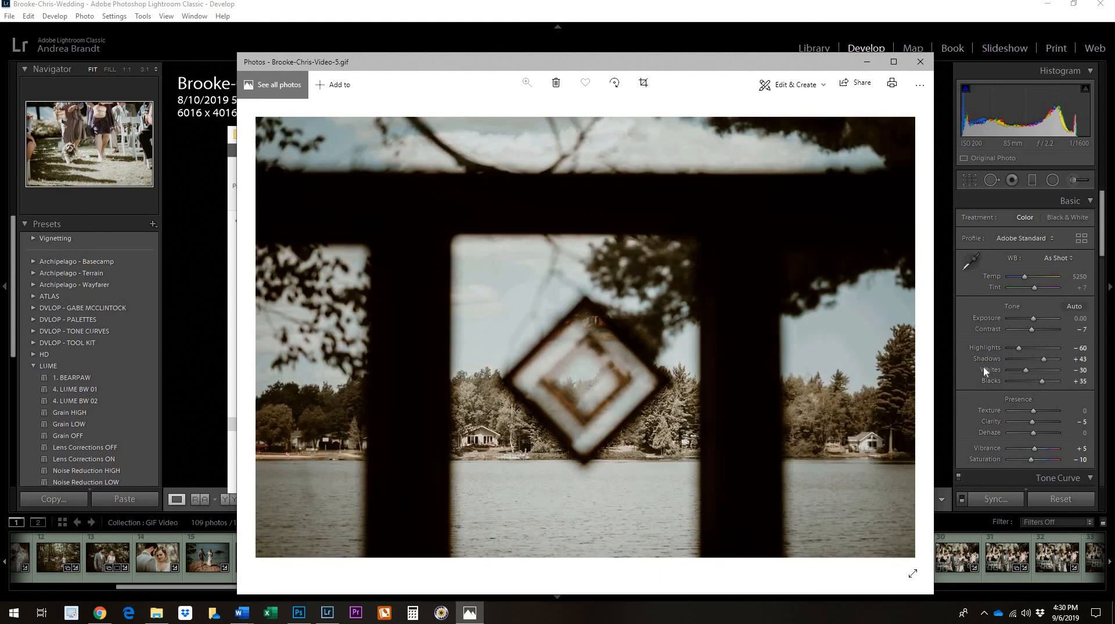
click(920, 61)
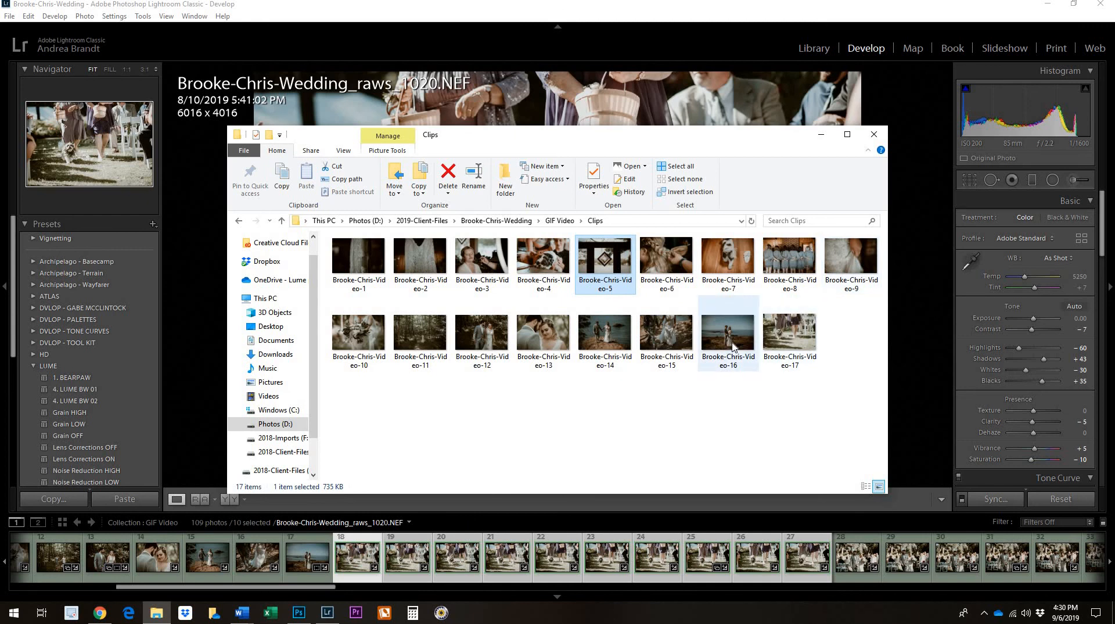
double_click(733, 346)
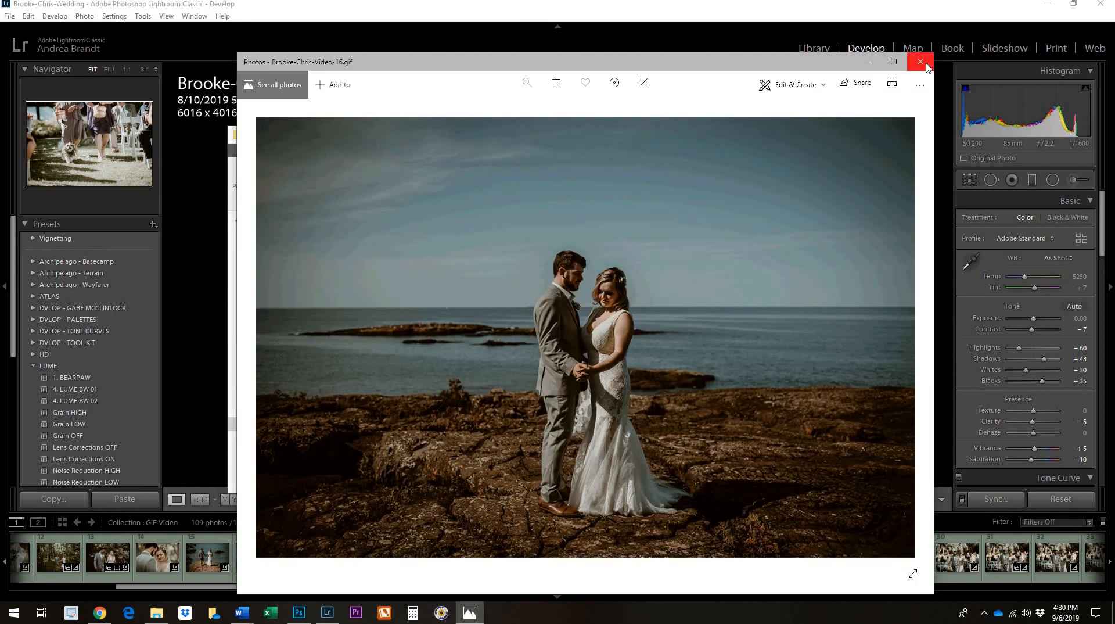
click(923, 64)
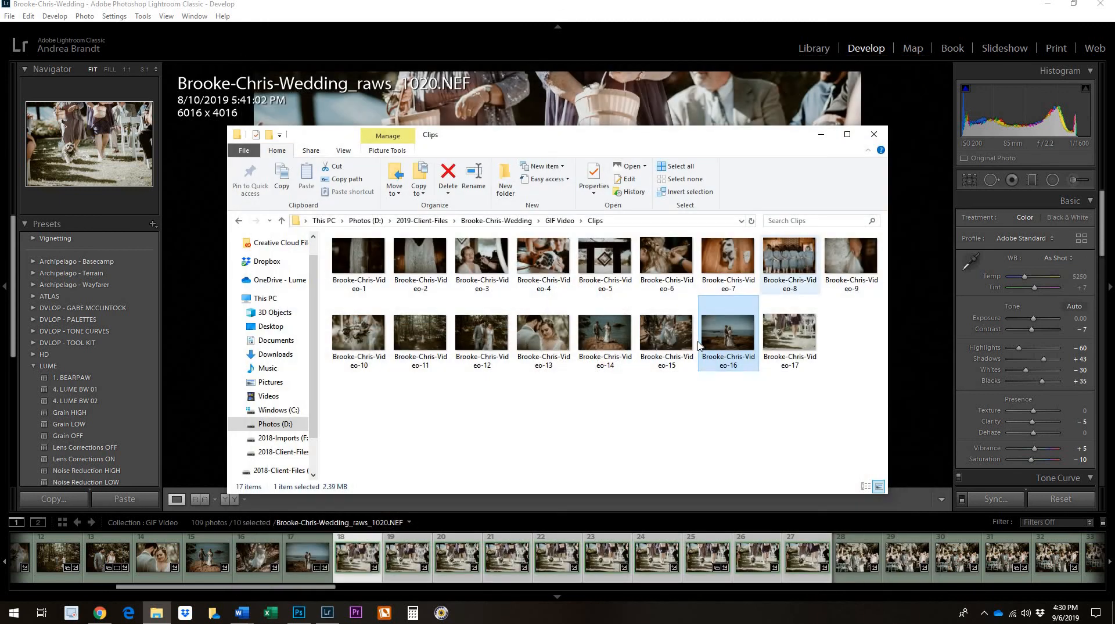
click(874, 133)
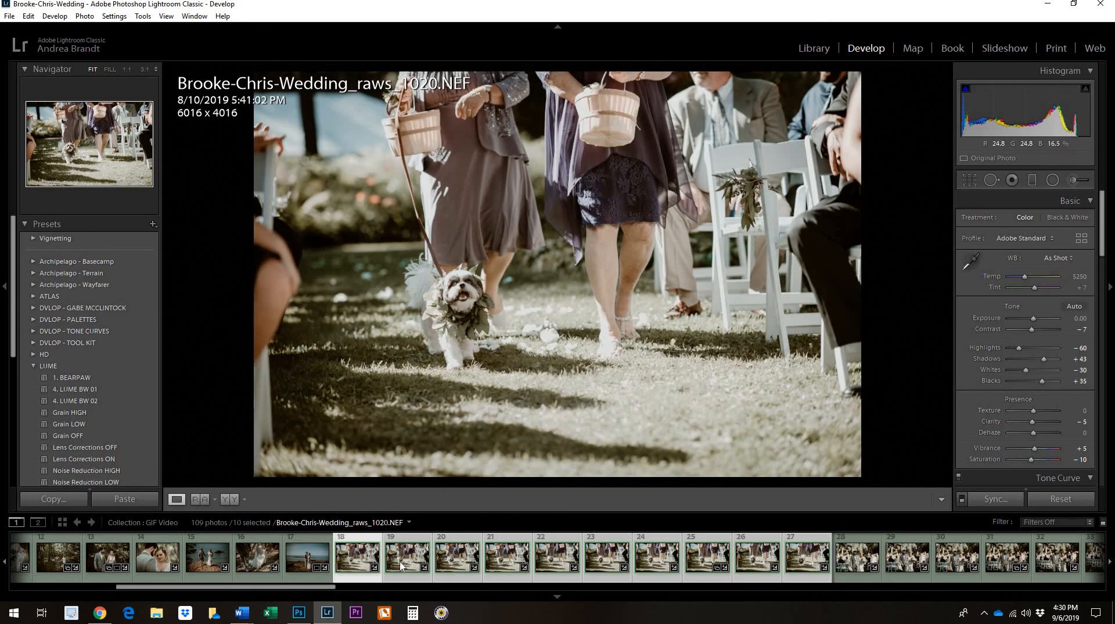